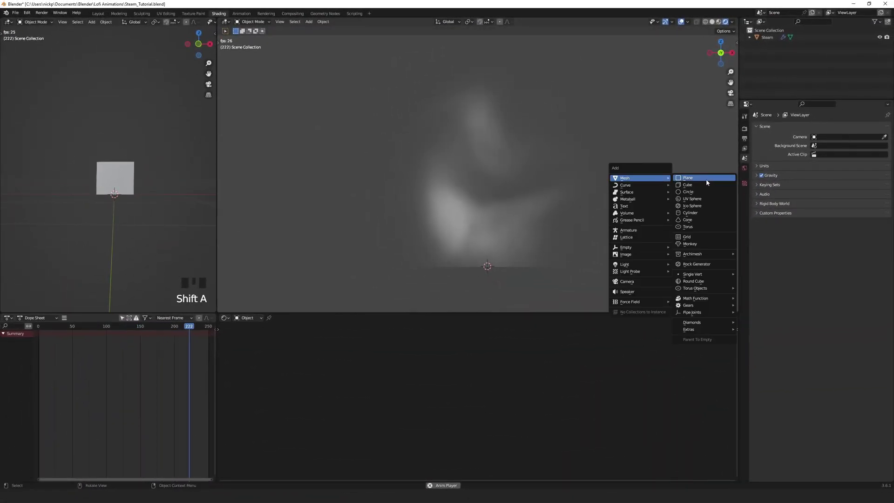
# Add a plane, rotate it 90° on X to stand upright, and apply the rotation
pyautogui.click(706, 178)
pyautogui.doubleClick(841, 172)
pyautogui.write('90')
pyautogui.press('Return')
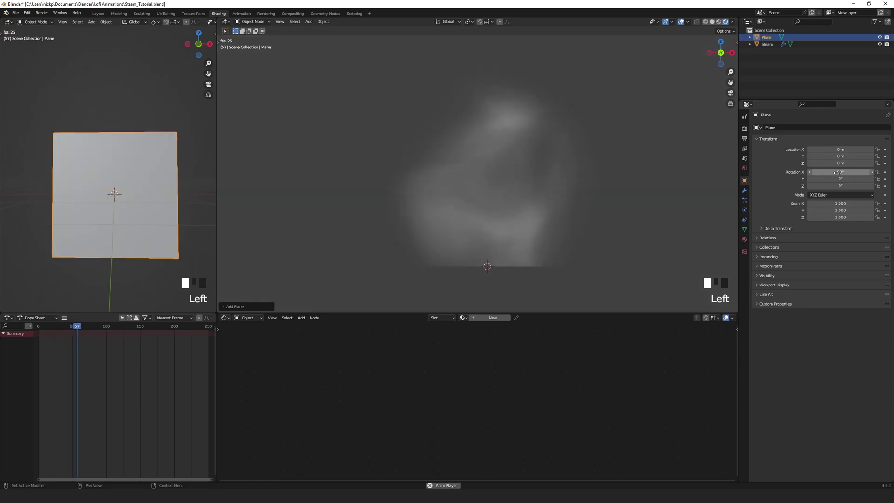
pyautogui.hotkey('ctrl', 'a')
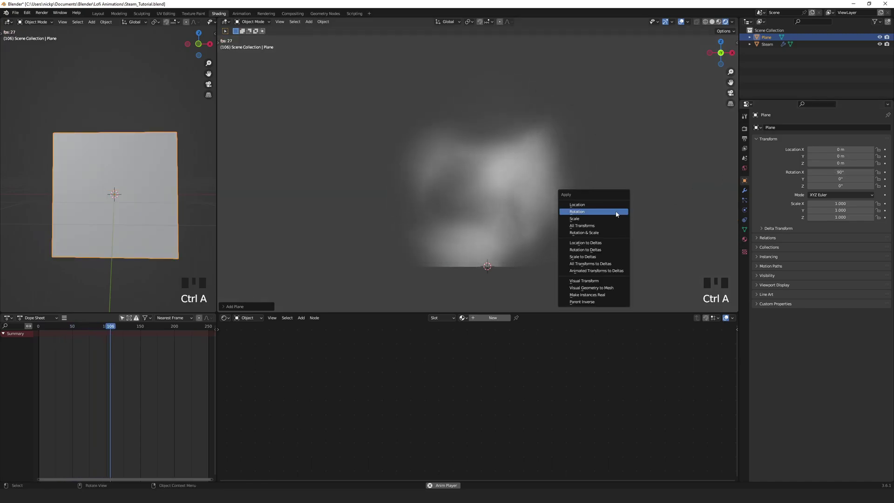
pyautogui.click(615, 214)
# Set the plane's X scale to 1.5 and its Y location to 5 m
pyautogui.scroll(-6, 616, 214)
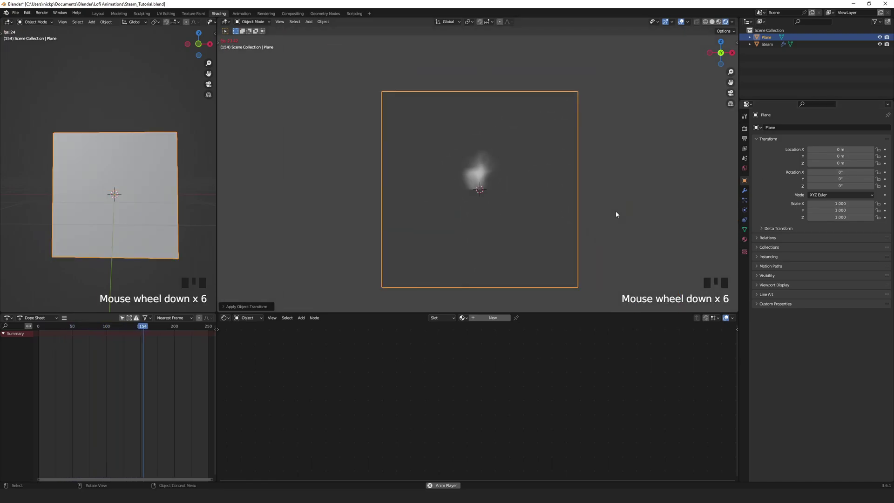
pyautogui.click(852, 204)
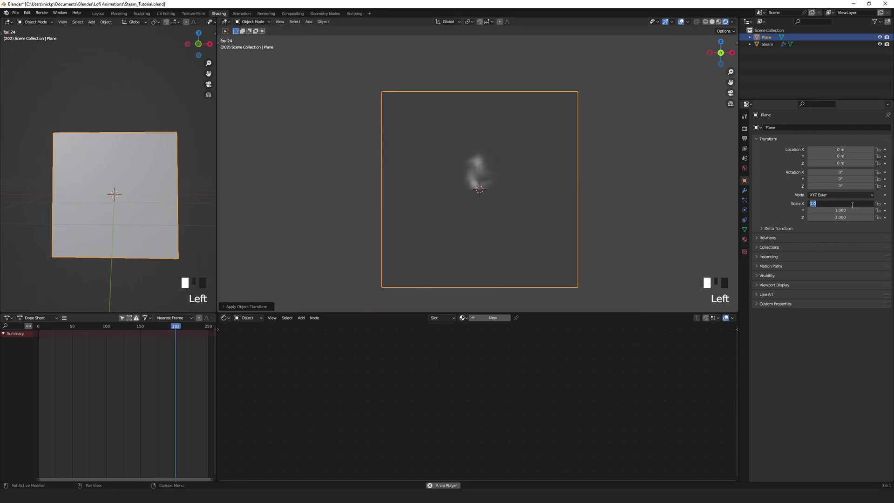
pyautogui.write('1.5')
pyautogui.press('Return')
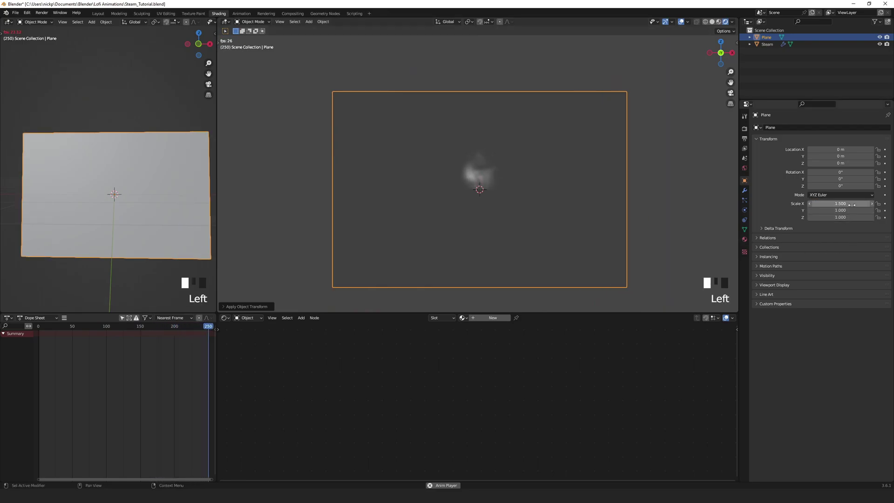
pyautogui.click(838, 156)
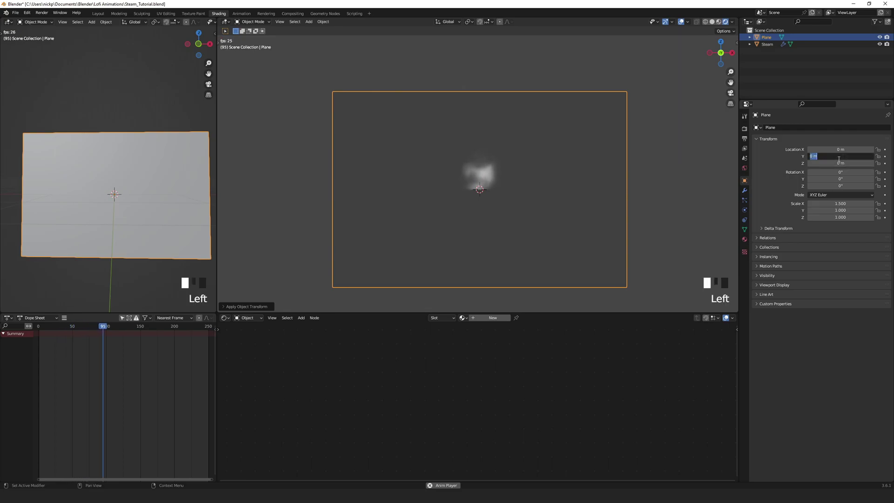
pyautogui.write('5')
pyautogui.press('Return')
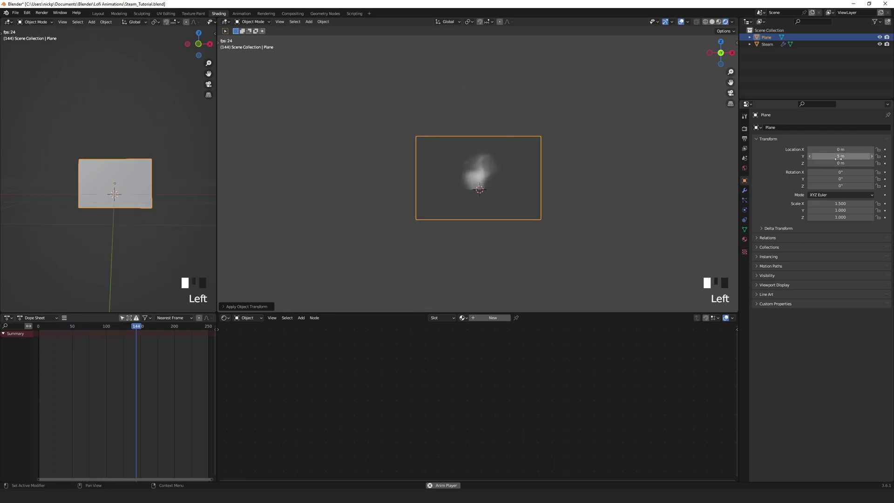
# Create a new material on the plane named BackgroundImage
pyautogui.click(493, 318)
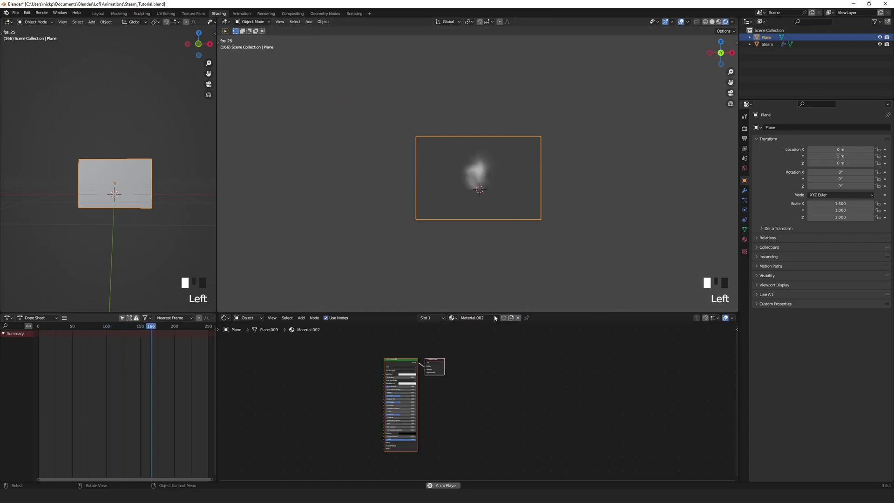
pyautogui.click(472, 317)
pyautogui.write('Bac')
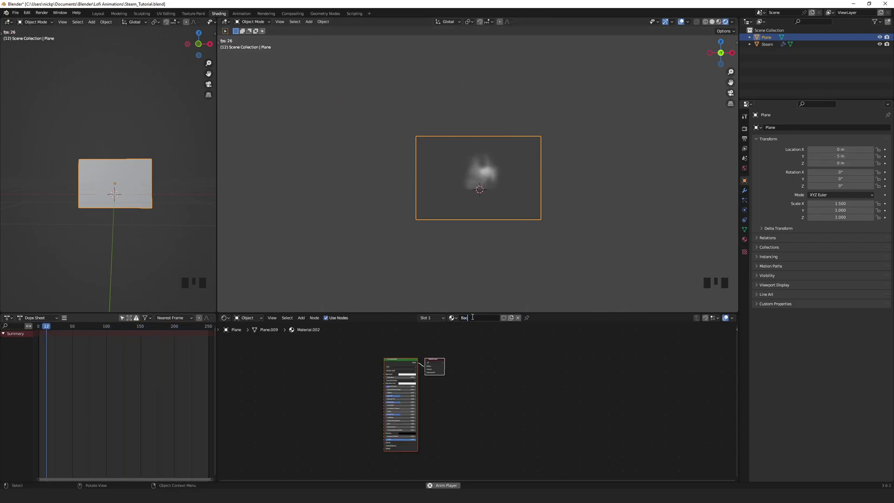
pyautogui.write('kgroundImage')
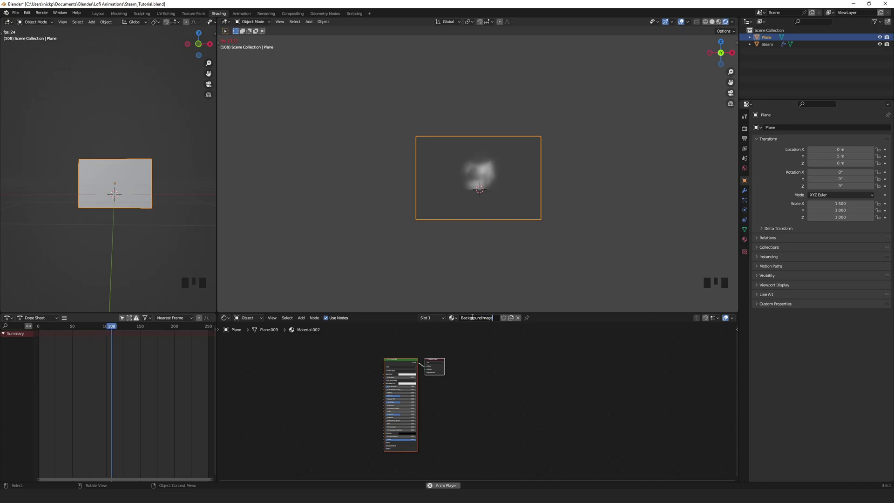
pyautogui.click(403, 362)
# Replace the default Principled BSDF node with an Image Texture node
pyautogui.press('x')
pyautogui.scroll(5, 394, 368)
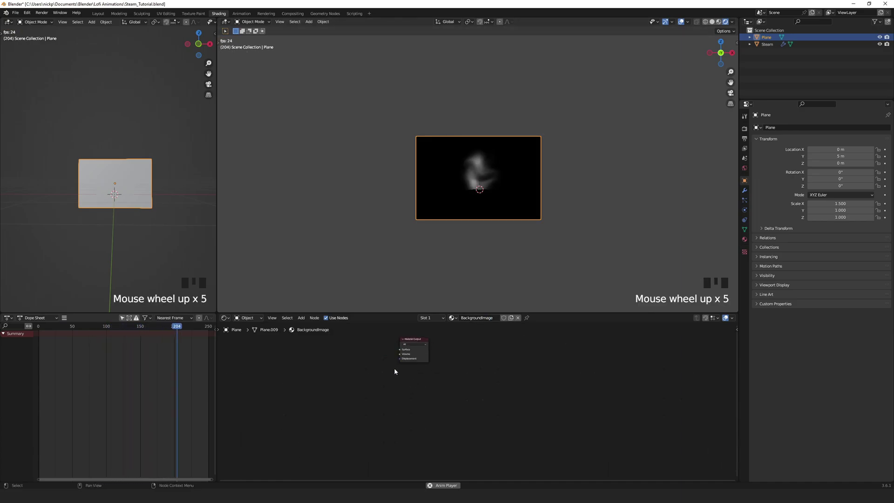
pyautogui.moveTo(394, 367); pyautogui.dragTo(448, 420, button='middle')
pyautogui.scroll(4, 303, 393)
pyautogui.hotkey('shift', 'a')
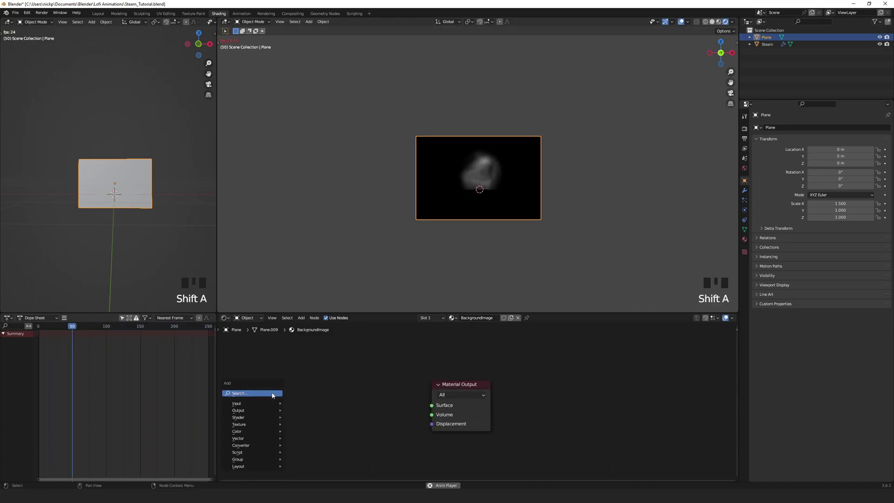
pyautogui.click(272, 394)
pyautogui.write('image')
pyautogui.click(296, 409)
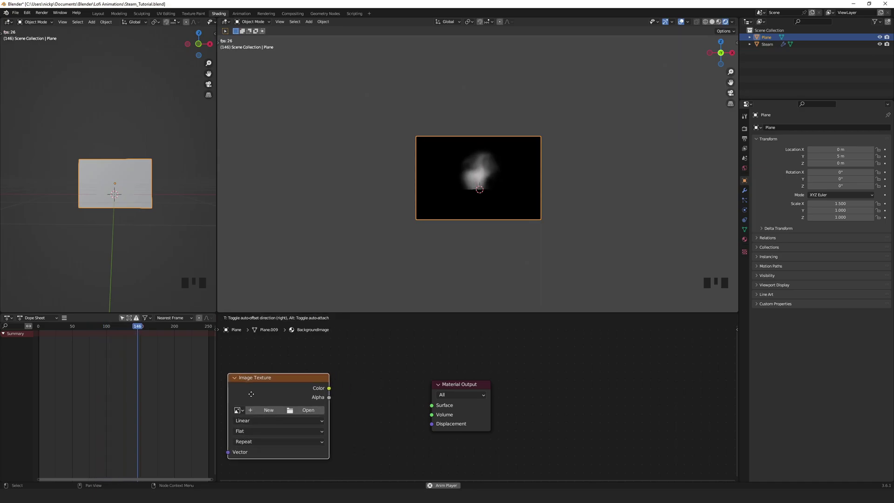
# Add an Emission node fed by the image colour and linked to the material Surface
pyautogui.hotkey('shift', 'a')
pyautogui.click(251, 394)
pyautogui.write('emission')
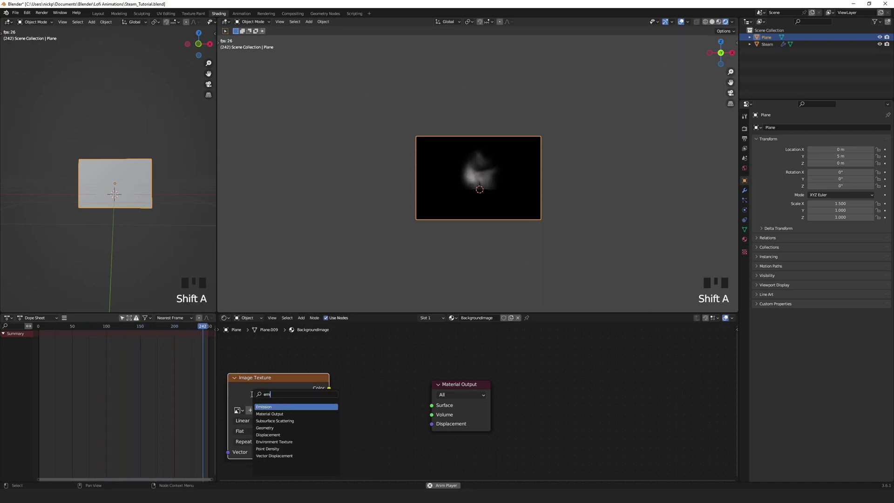
pyautogui.press('Return')
pyautogui.click(378, 401)
pyautogui.moveTo(329, 388); pyautogui.dragTo(349, 409)
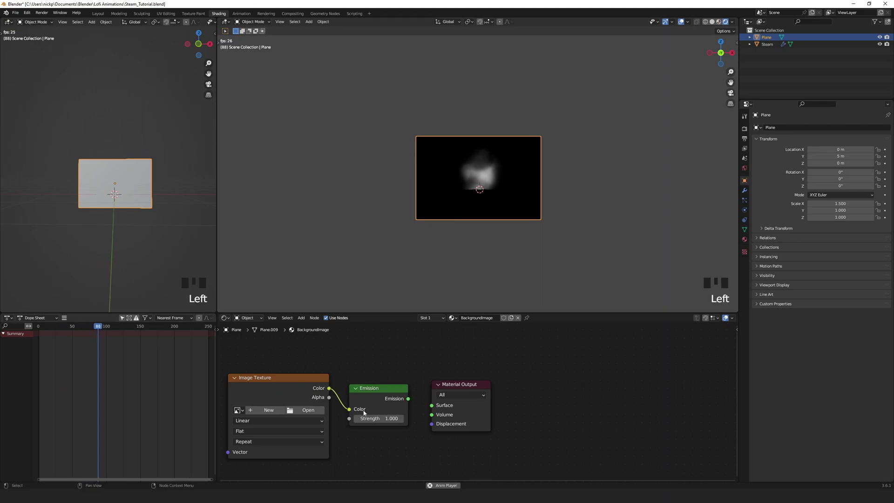
pyautogui.moveTo(408, 399); pyautogui.dragTo(432, 405)
# Load the first fox-at-sunset image from the Upscaled folder into the texture
pyautogui.click(310, 412)
pyautogui.scroll(-5, 314, 278)
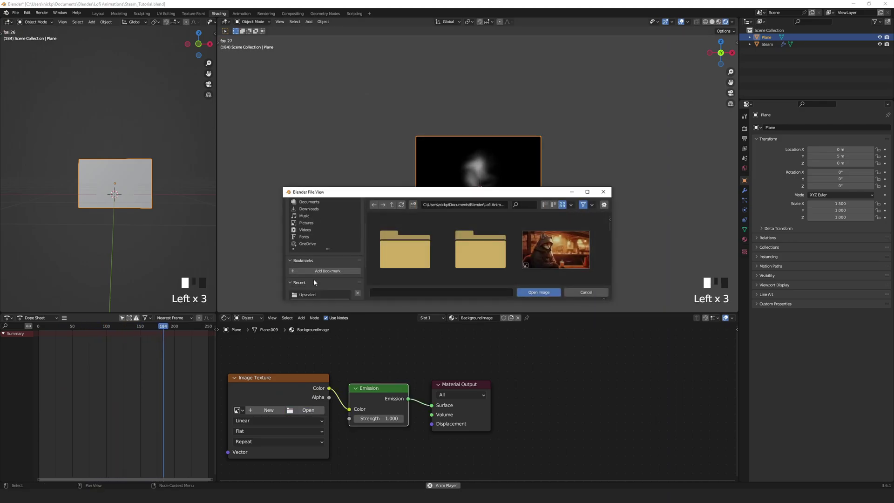
pyautogui.click(317, 254)
pyautogui.click(396, 254)
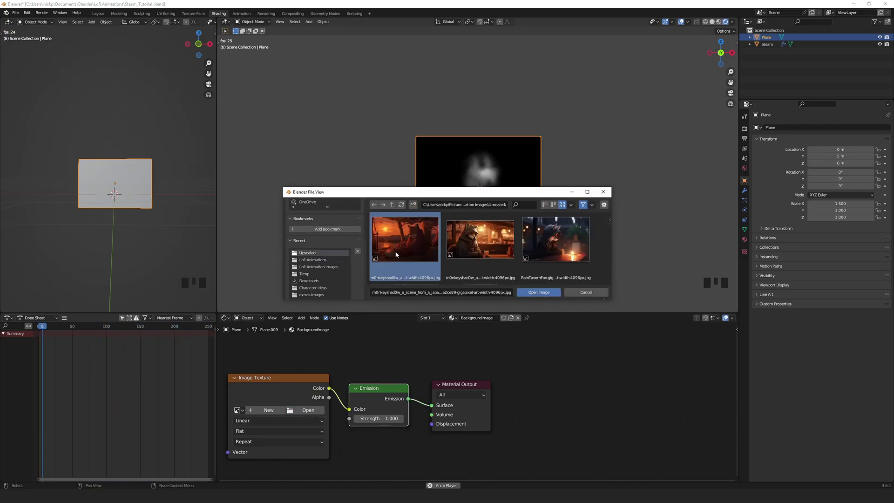
pyautogui.click(543, 292)
# Add a camera and change its Y location to face the image plane
pyautogui.scroll(3, 519, 179)
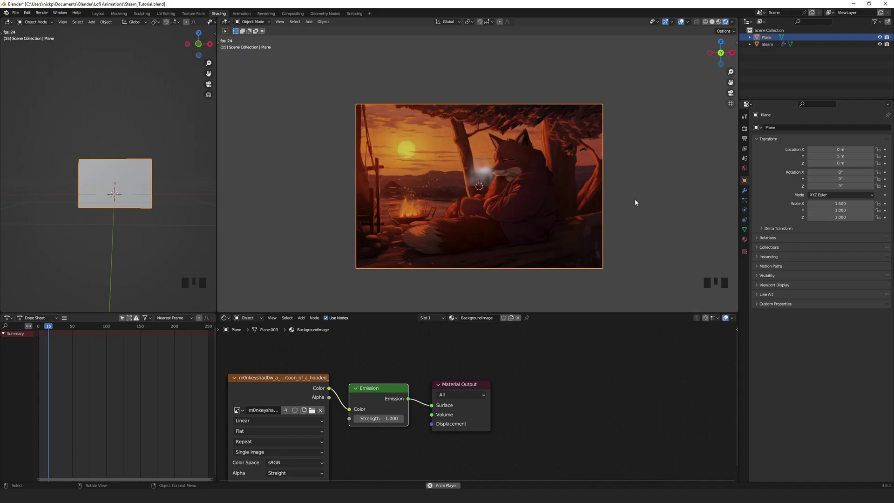
pyautogui.hotkey('shift', 'a')
pyautogui.click(646, 185)
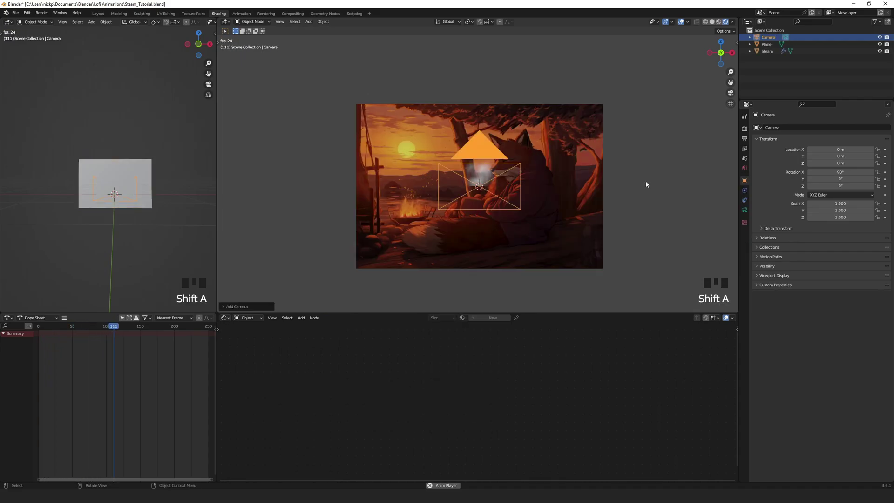
pyautogui.click(841, 156)
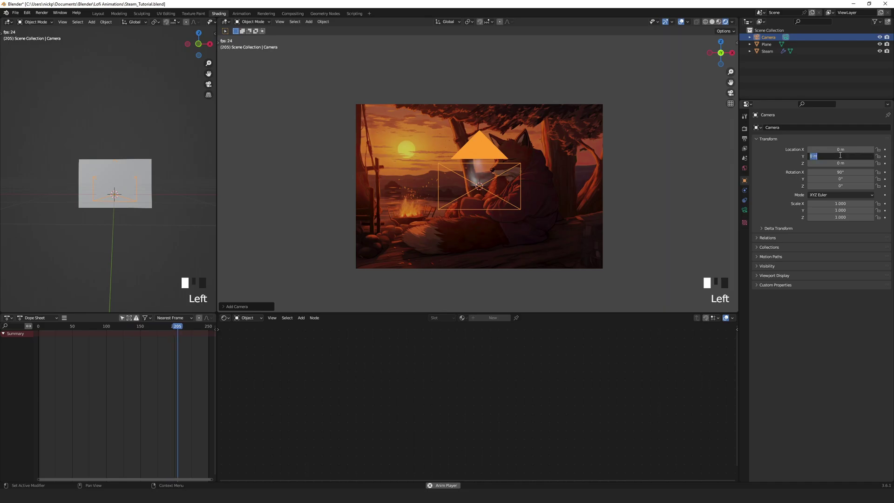
pyautogui.press('BackSpace')
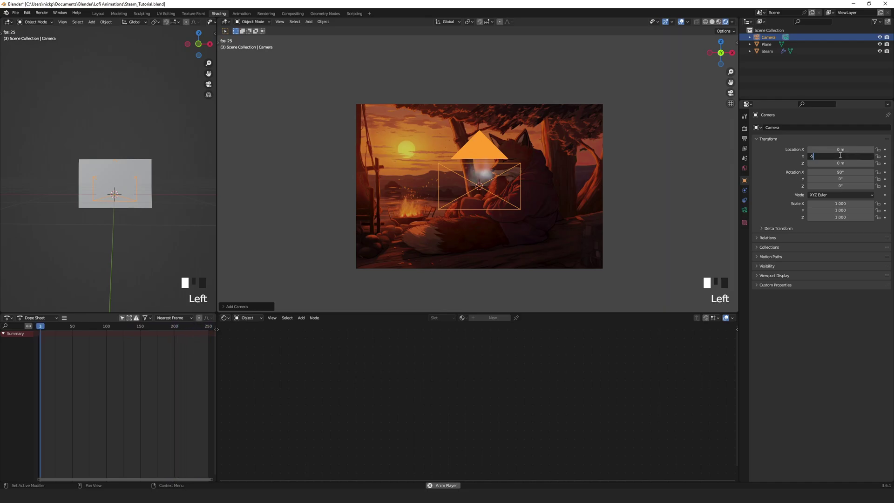
pyautogui.press('Return')
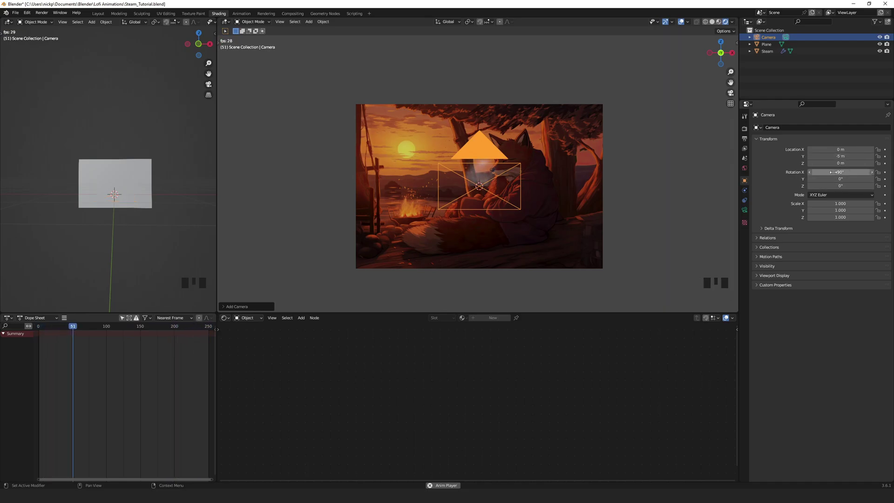
# Switch the camera lens to Orthographic and view through the camera
pyautogui.click(743, 210)
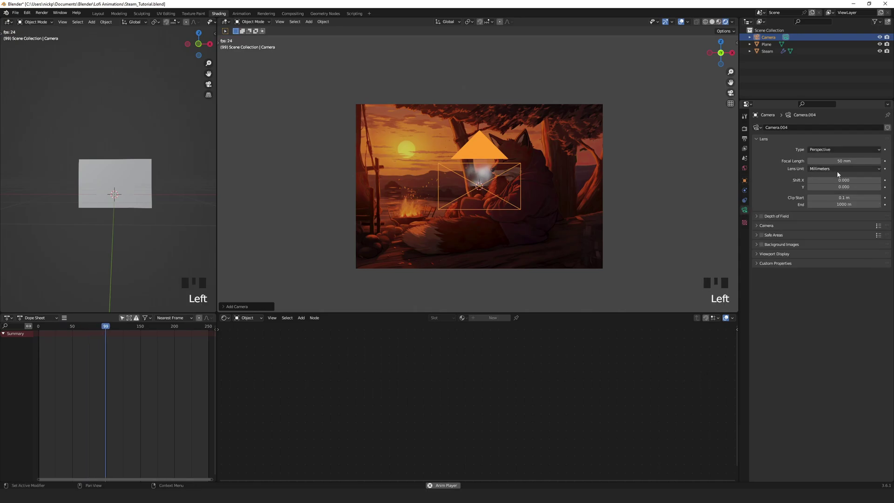
pyautogui.click(854, 150)
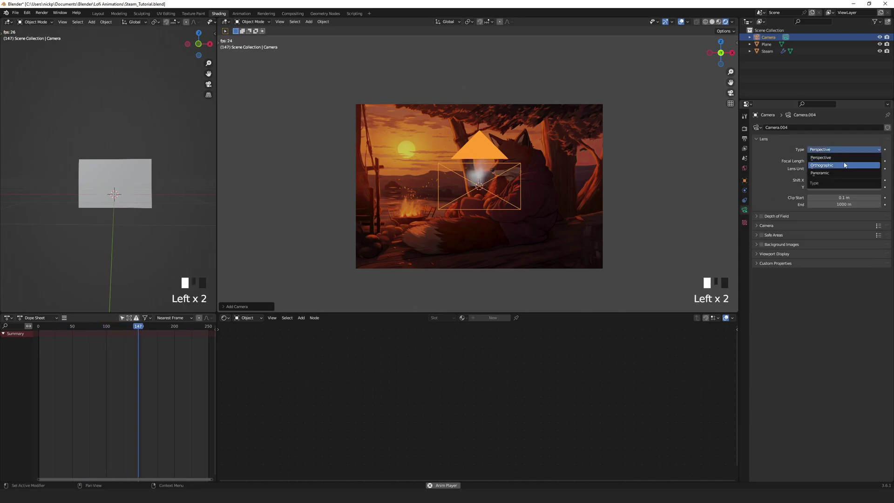
pyautogui.click(845, 165)
pyautogui.scroll(-2, 562, 161)
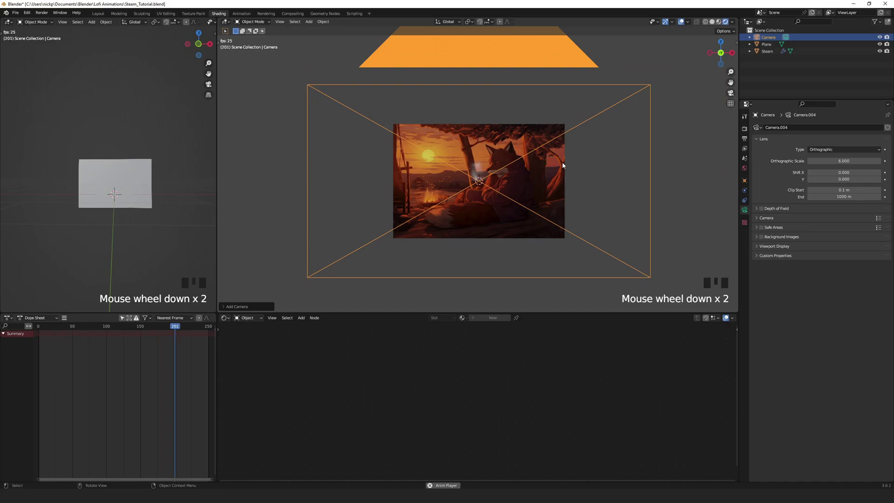
pyautogui.press('KP_0')
pyautogui.scroll(5, 488, 165)
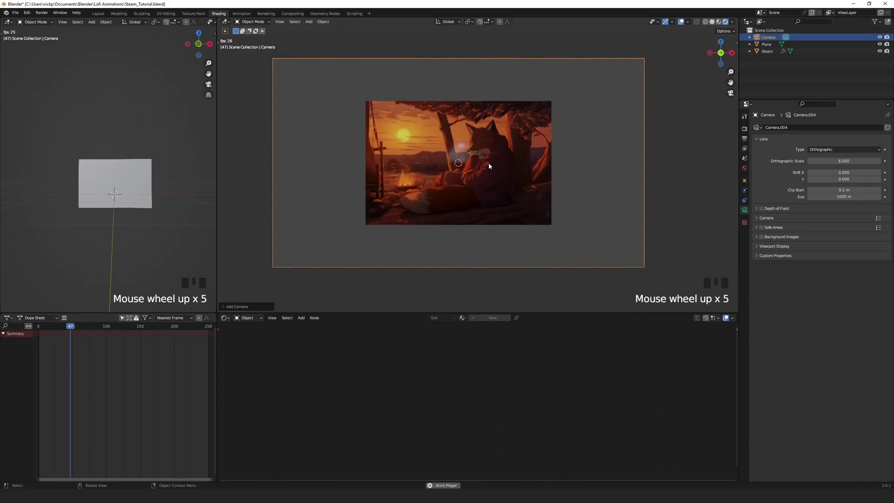
# Scale the background image plane up until the campfire scene fills the camera frame
pyautogui.click(766, 44)
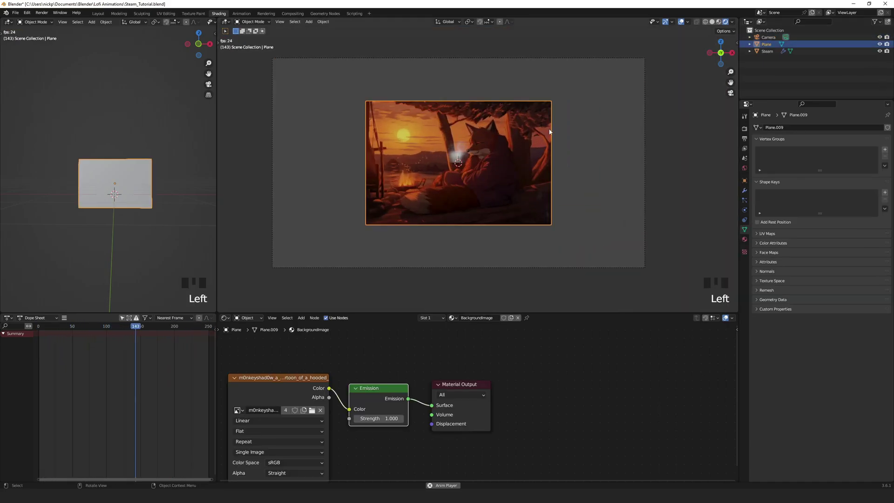
pyautogui.press('s')
pyautogui.click(520, 168)
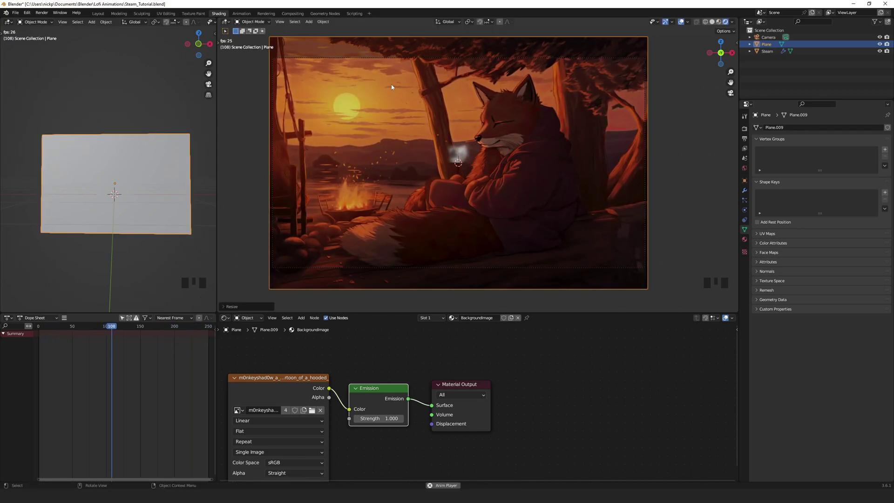
pyautogui.middleClick(139, 117)
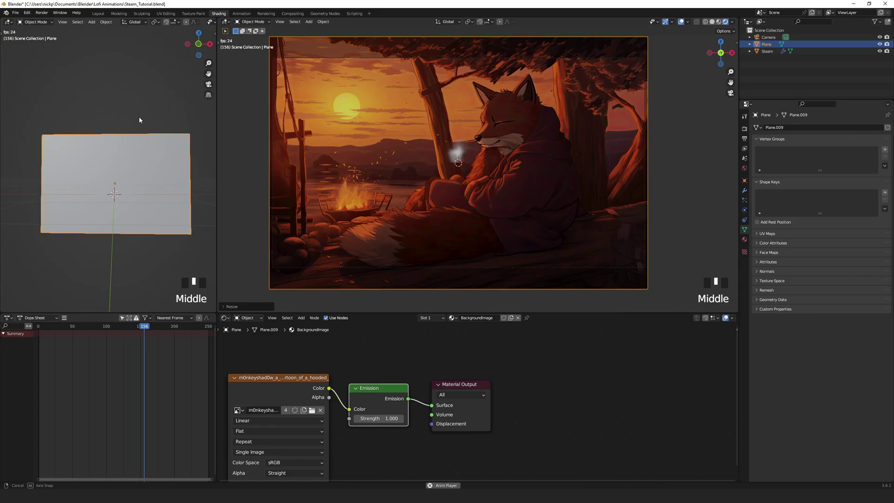
pyautogui.moveTo(138, 117); pyautogui.dragTo(119, 131, button='middle')
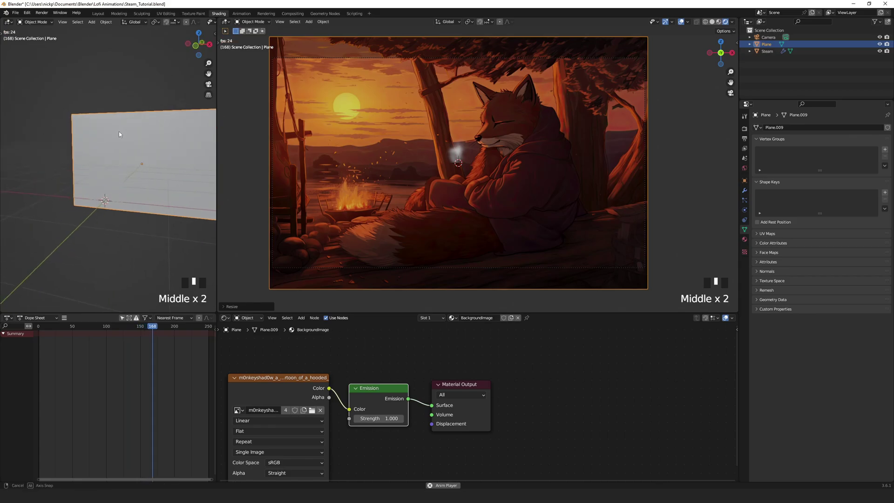
pyautogui.click(9, 24)
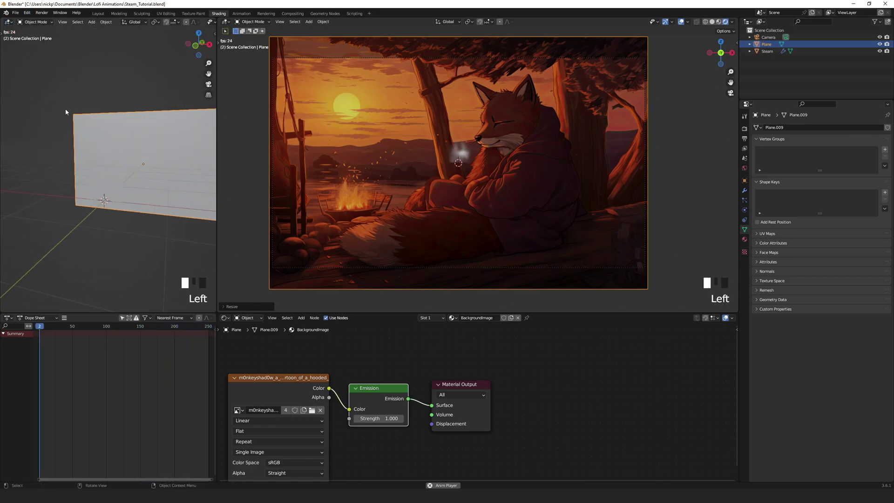
pyautogui.scroll(-7, 85, 178)
pyautogui.moveTo(85, 179); pyautogui.dragTo(114, 193, button='middle')
pyautogui.scroll(2, 105, 187)
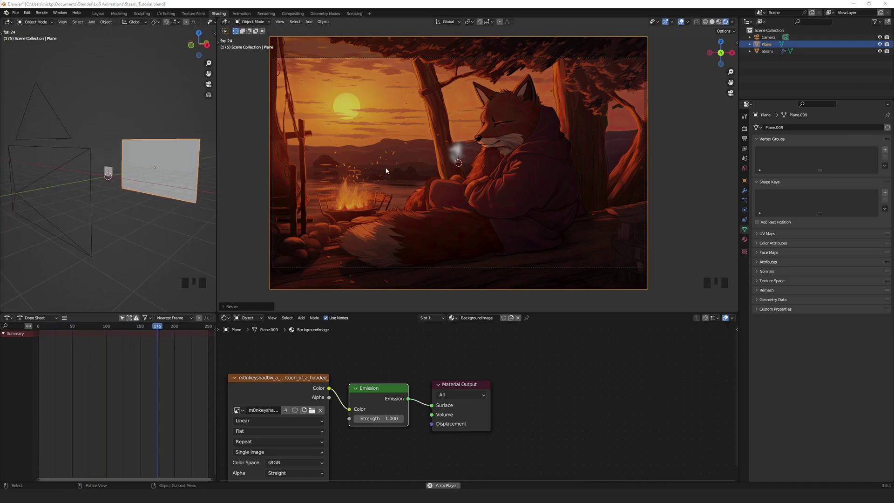
# Move the Steam plane onto the campfire and enlarge it around the fire
pyautogui.click(455, 150)
pyautogui.press('g')
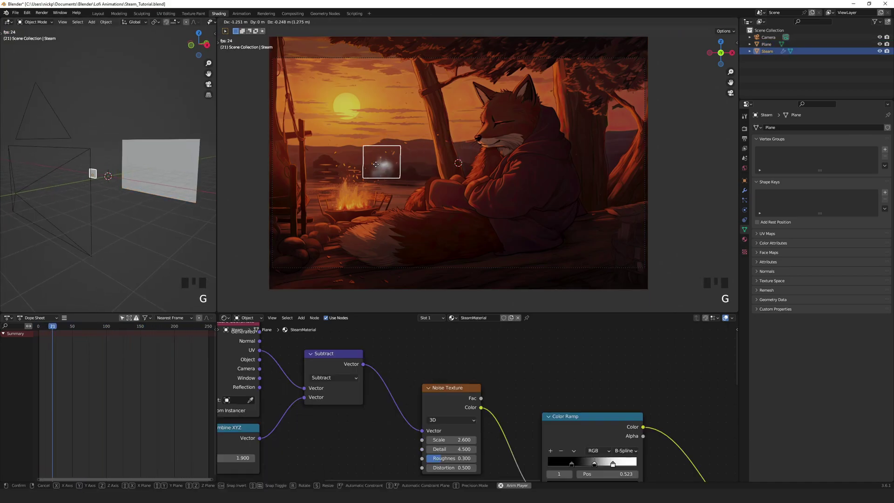
pyautogui.click(346, 193)
pyautogui.press('s')
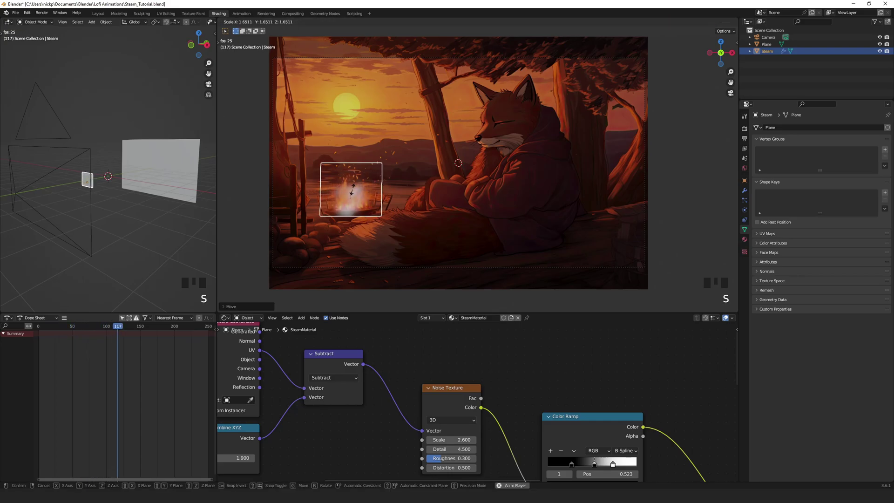
pyautogui.click(349, 194)
pyautogui.press('g')
pyautogui.click(351, 194)
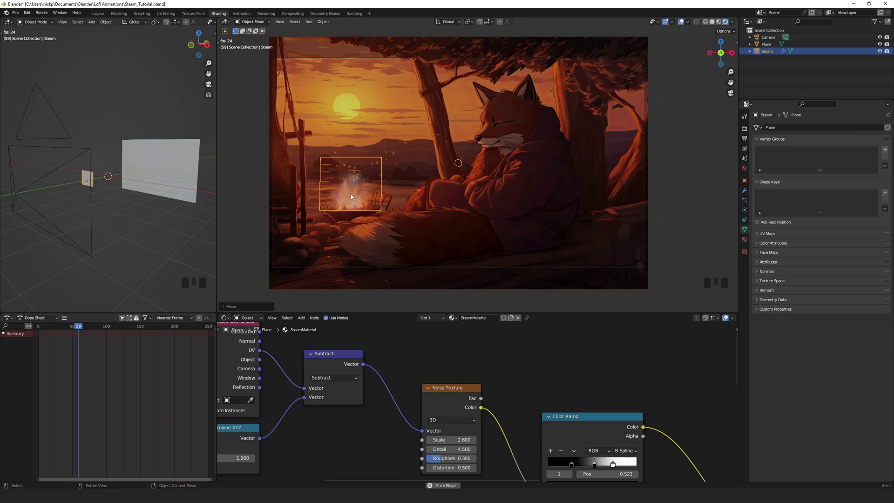
pyautogui.hotkey('ctrl', 'z')
pyautogui.hotkey('ctrl', 'z')
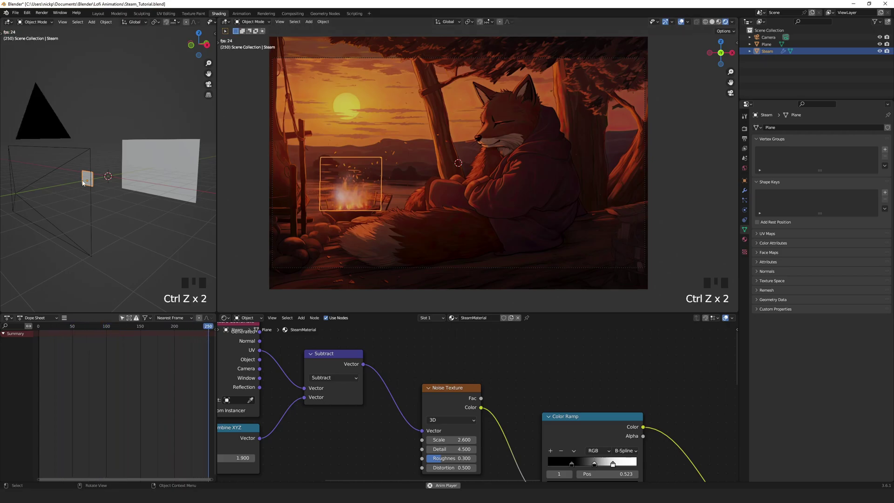
# Duplicate the Steam plane twice along Y, placing Steam.001 and Steam.002 progressively further back
pyautogui.hotkey('shift', 'd')
pyautogui.press('y')
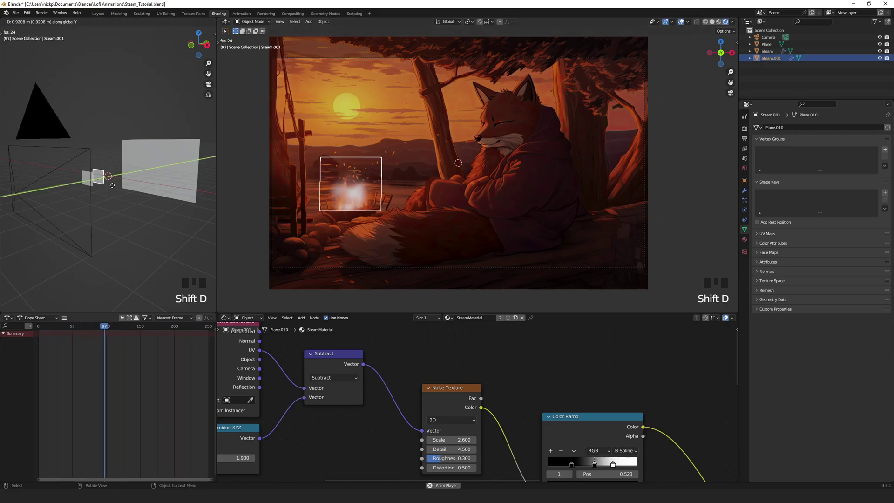
pyautogui.click(112, 185)
pyautogui.hotkey('shift', 'd')
pyautogui.press('y')
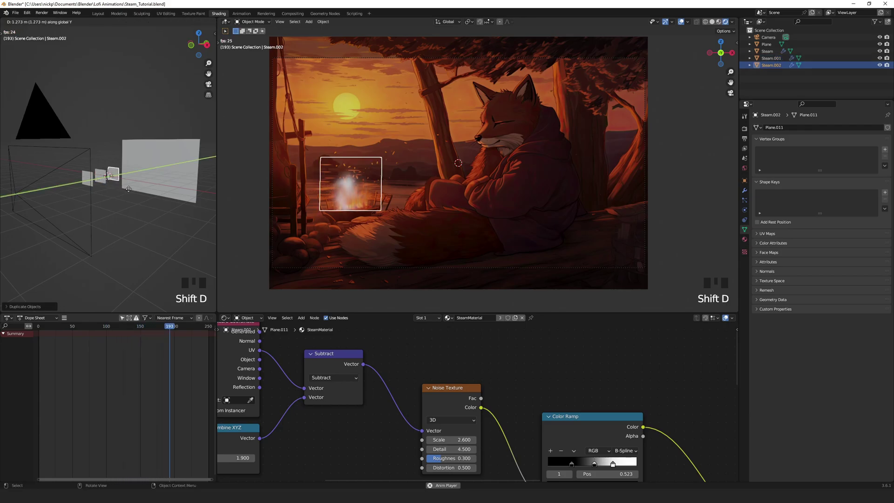
pyautogui.click(129, 190)
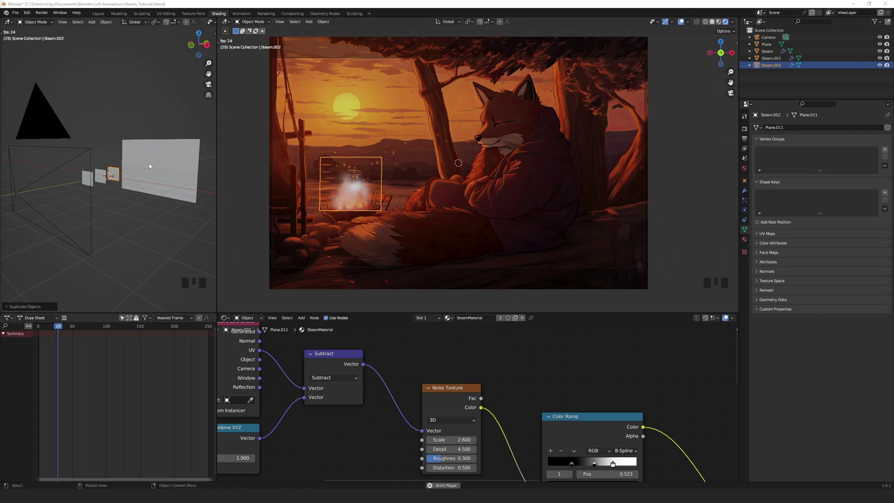
# Give the front Steam plane its own material copy named Flame1
pyautogui.click(92, 181)
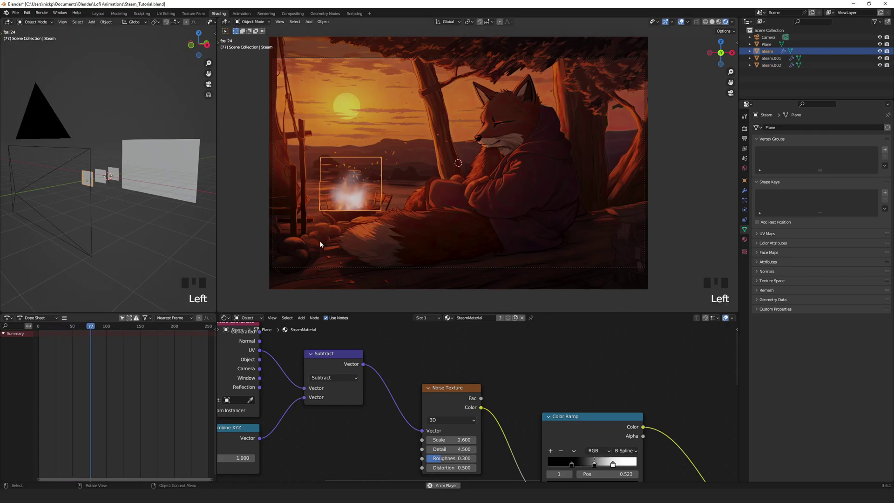
pyautogui.click(516, 318)
pyautogui.click(484, 318)
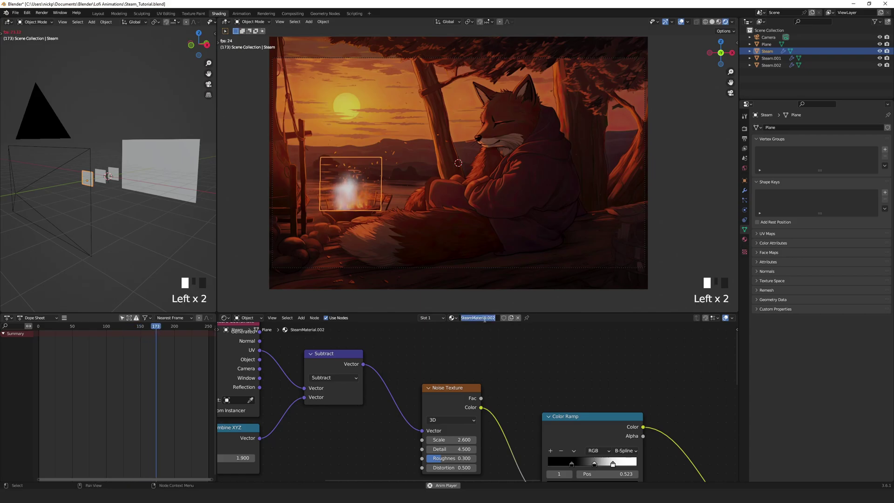
pyautogui.write('Flame1')
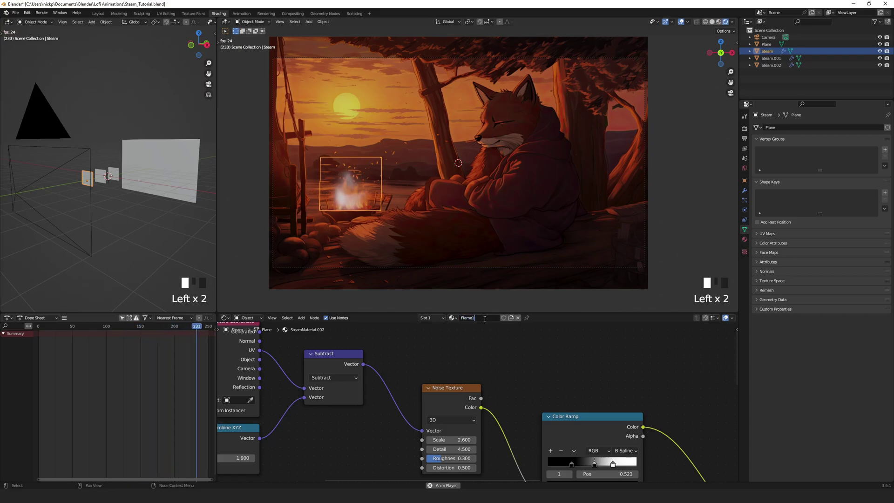
pyautogui.press('Return')
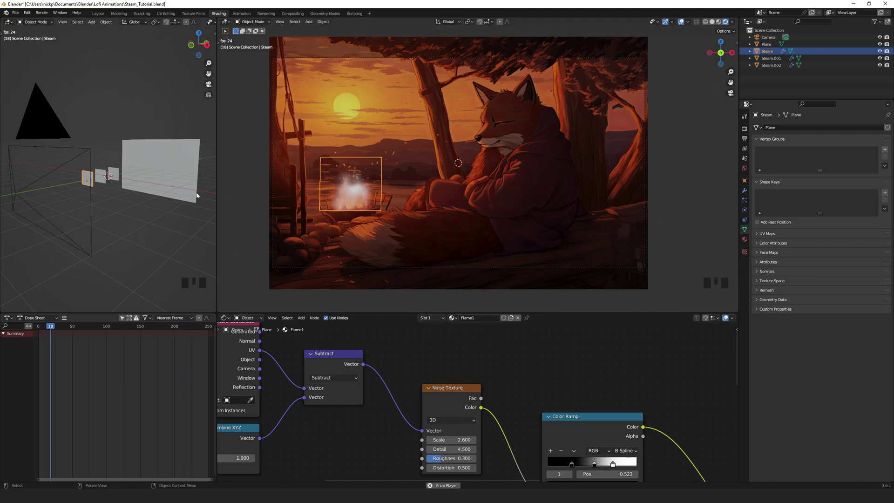
# Give Steam.001 its own material copy named Flame2
pyautogui.click(100, 175)
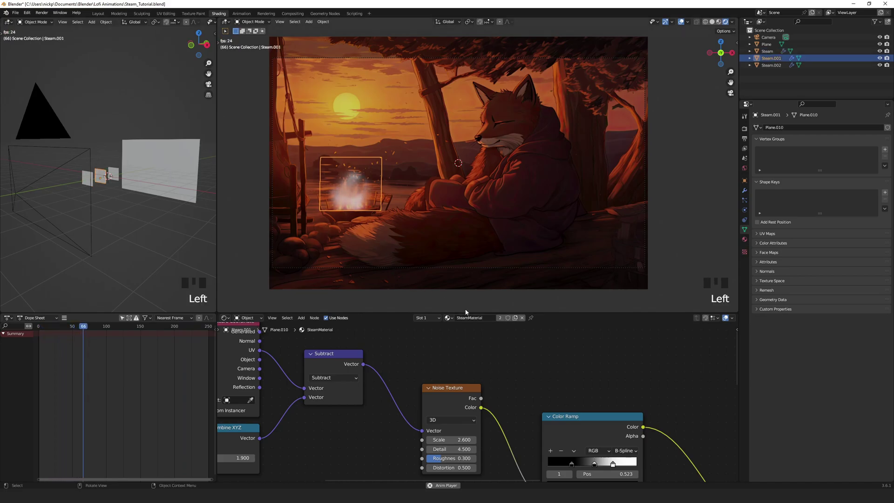
pyautogui.click(515, 318)
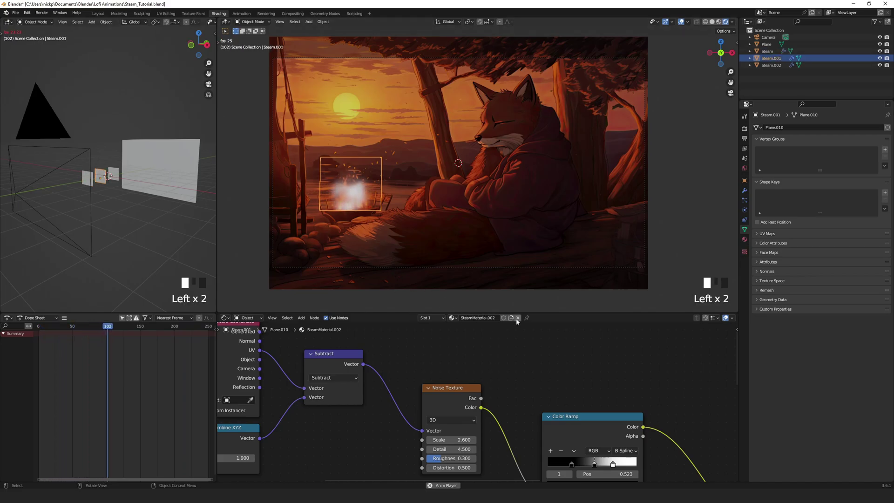
pyautogui.click(486, 317)
pyautogui.write('Flame2')
# Give Steam.002 its own material copy named Flame3
pyautogui.click(113, 174)
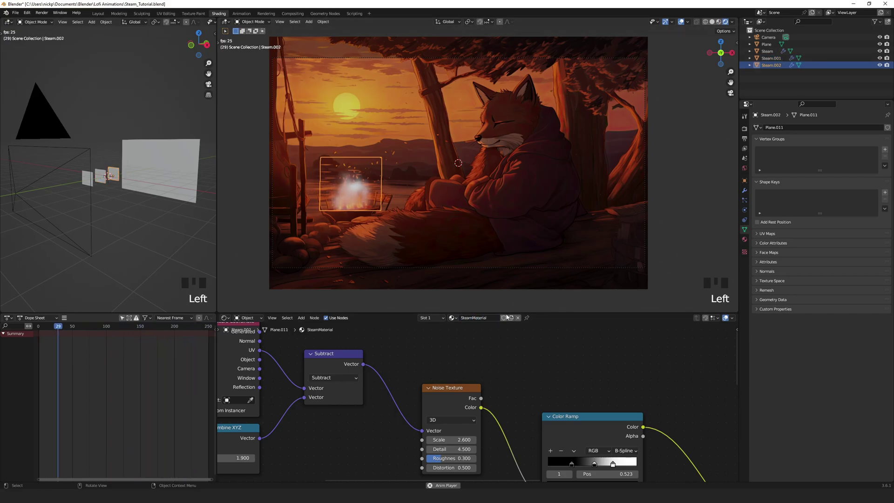
pyautogui.click(510, 317)
pyautogui.click(489, 318)
pyautogui.write('Flame3')
pyautogui.press('Return')
pyautogui.scroll(-11, 490, 384)
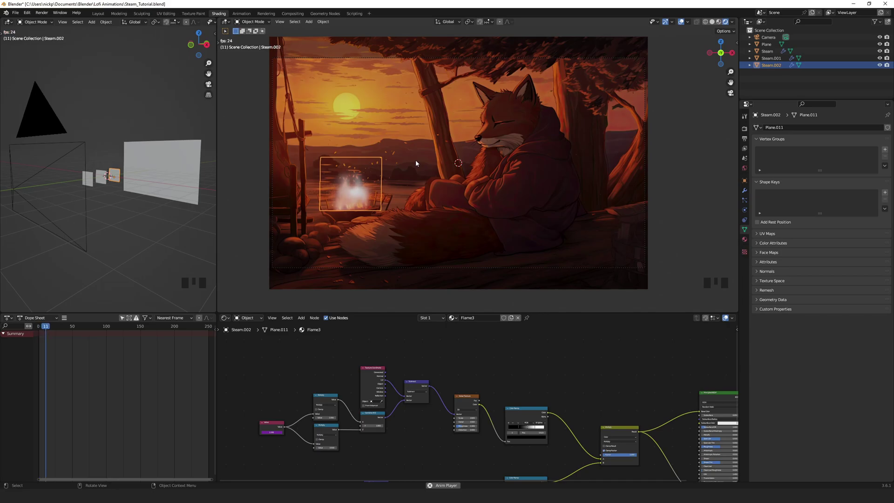
# Make Steam.002 taller along Z and slightly narrower along X
pyautogui.press('s')
pyautogui.press('z')
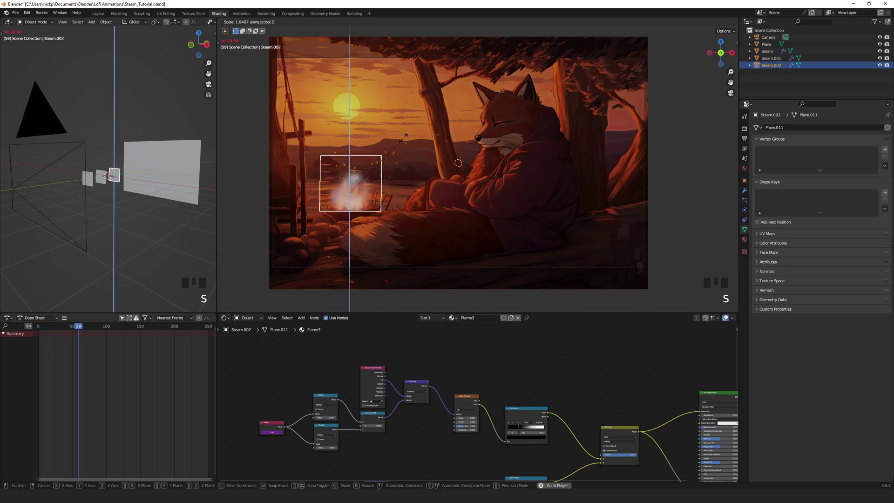
pyautogui.click(408, 70)
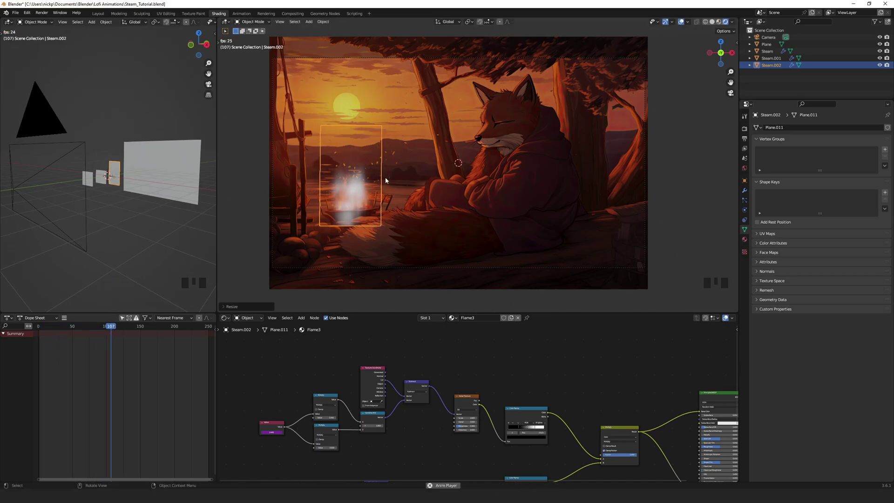
pyautogui.press('s')
pyautogui.press('x')
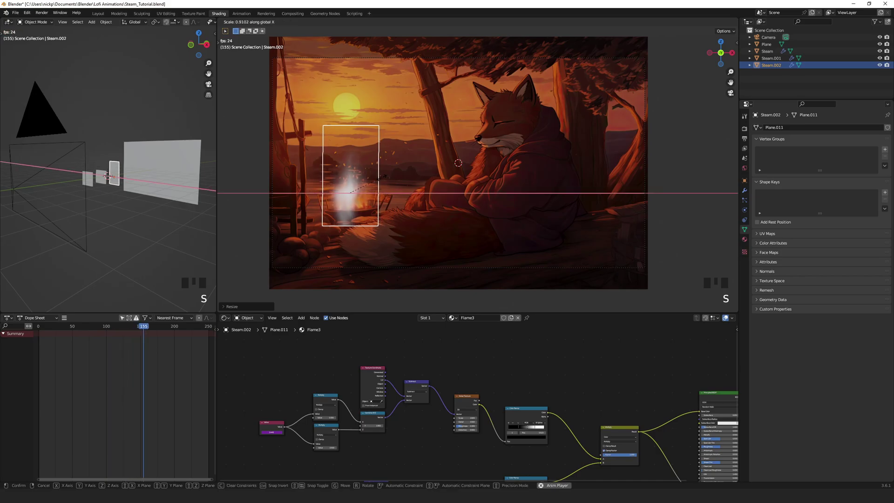
pyautogui.click(379, 181)
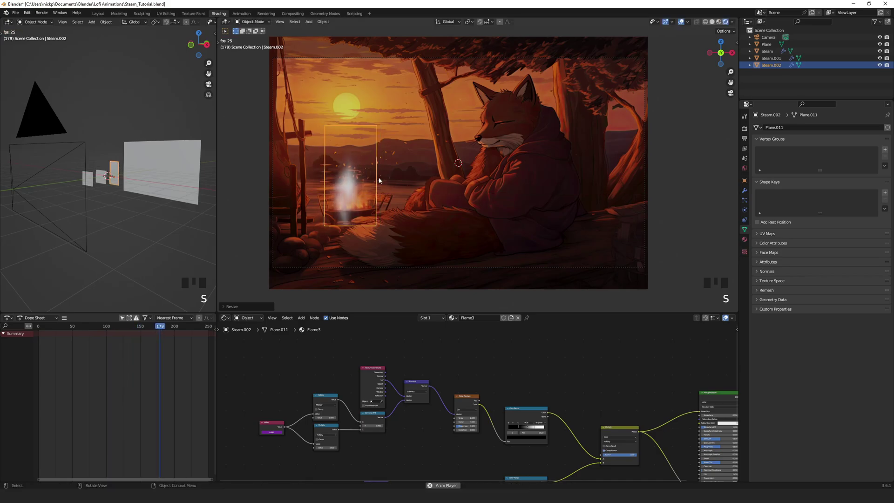
# Flatten the front Steam plane along Z and widen it along X
pyautogui.click(102, 176)
pyautogui.click(88, 178)
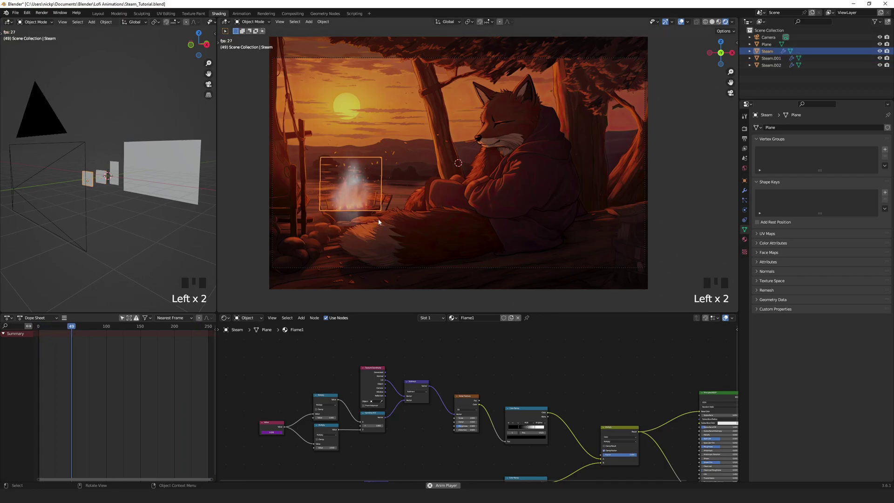
pyautogui.press('s')
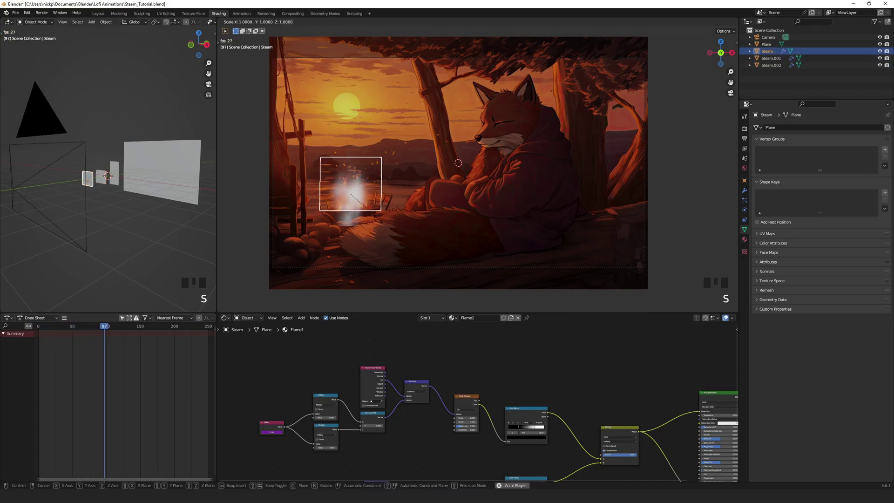
pyautogui.press('z')
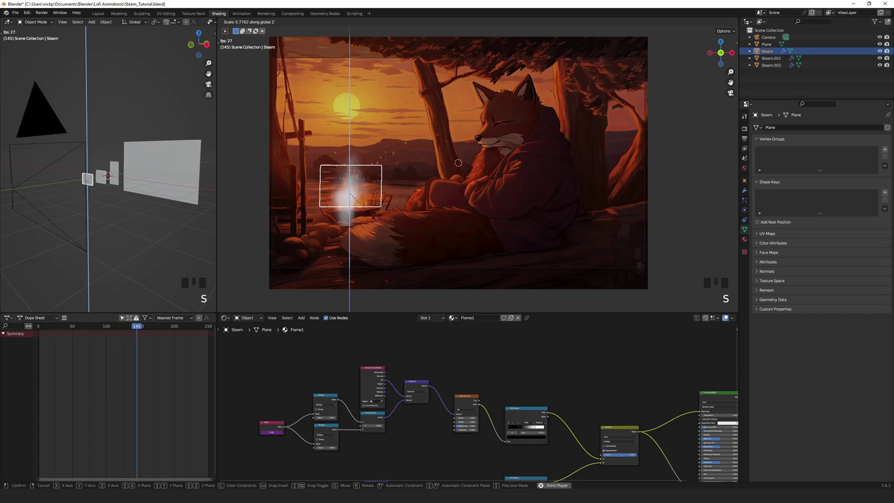
pyautogui.click(371, 216)
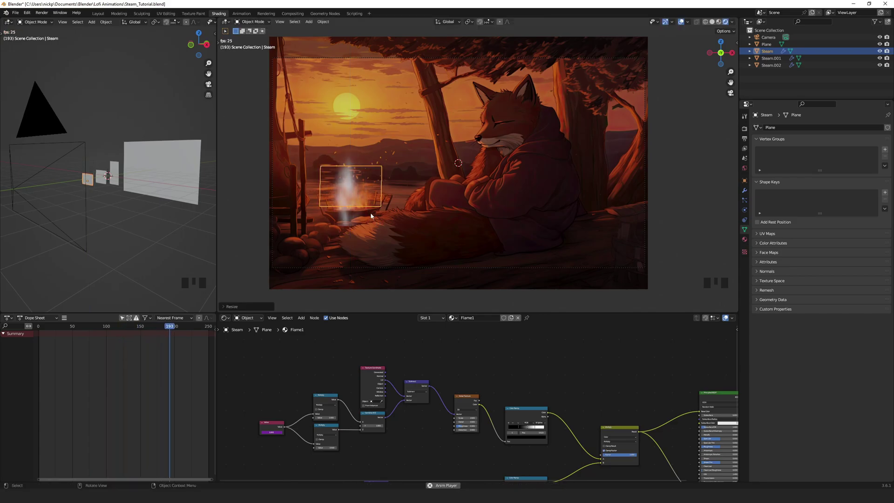
pyautogui.press('s')
pyautogui.press('x')
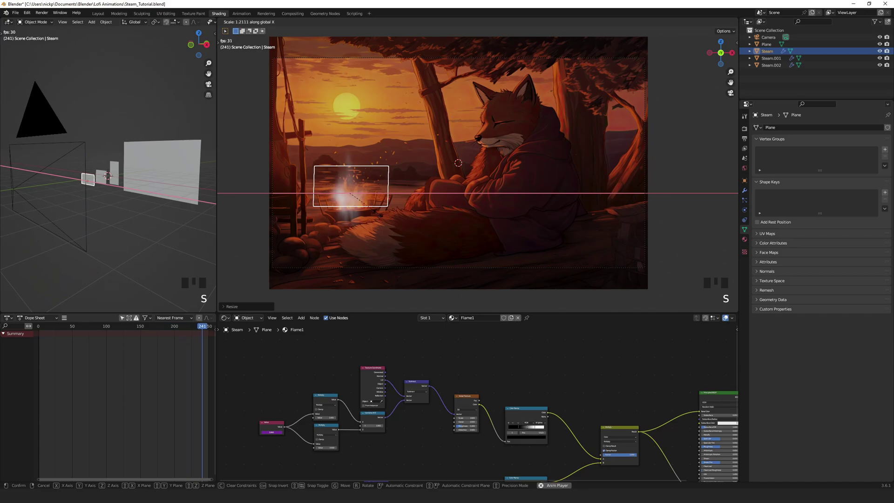
pyautogui.click(380, 215)
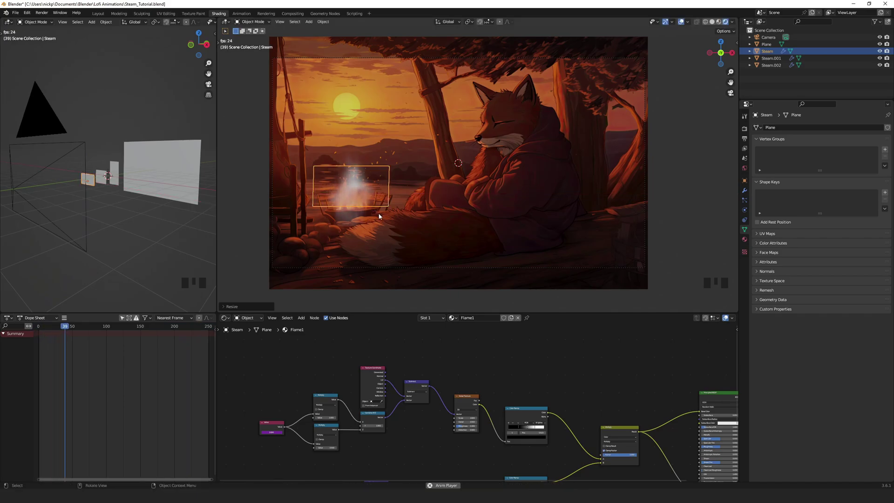
# Lift Steam.002 higher above the fire and nudge the front Steam plane down along Z
pyautogui.click(115, 170)
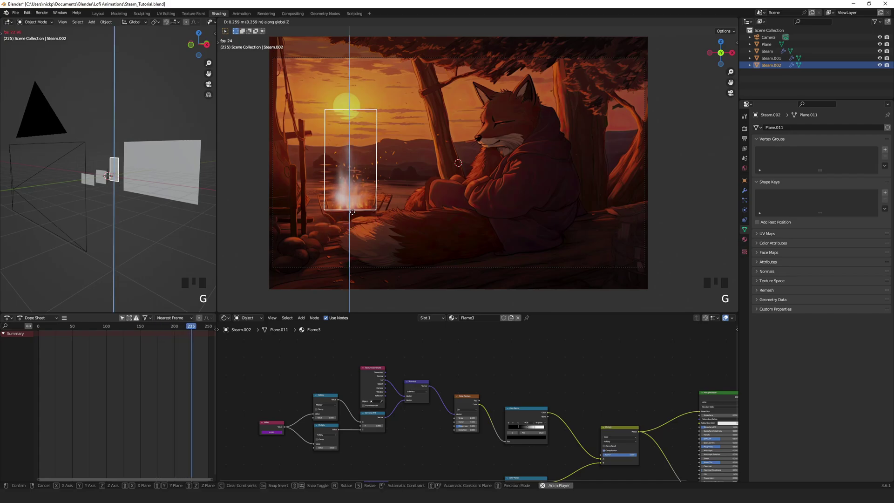
pyautogui.moveTo(351, 230); pyautogui.dragTo(353, 216)
pyautogui.click(100, 182)
pyautogui.click(93, 183)
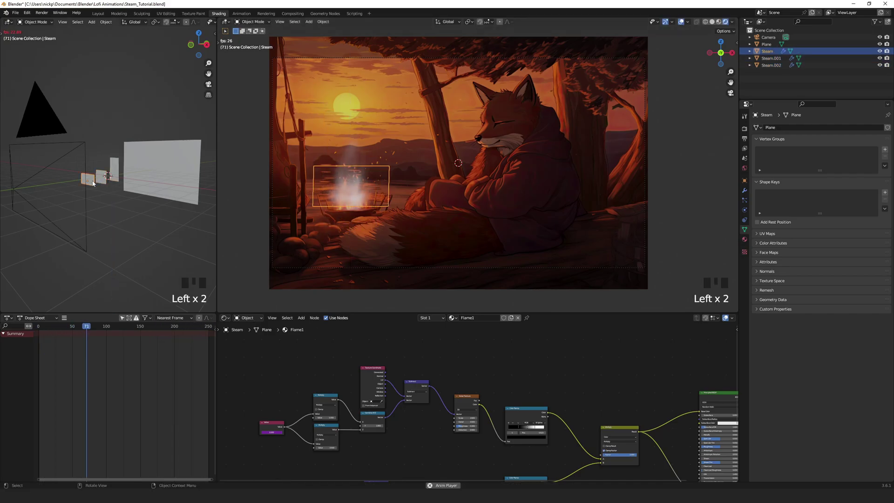
pyautogui.moveTo(388, 189); pyautogui.dragTo(388, 191)
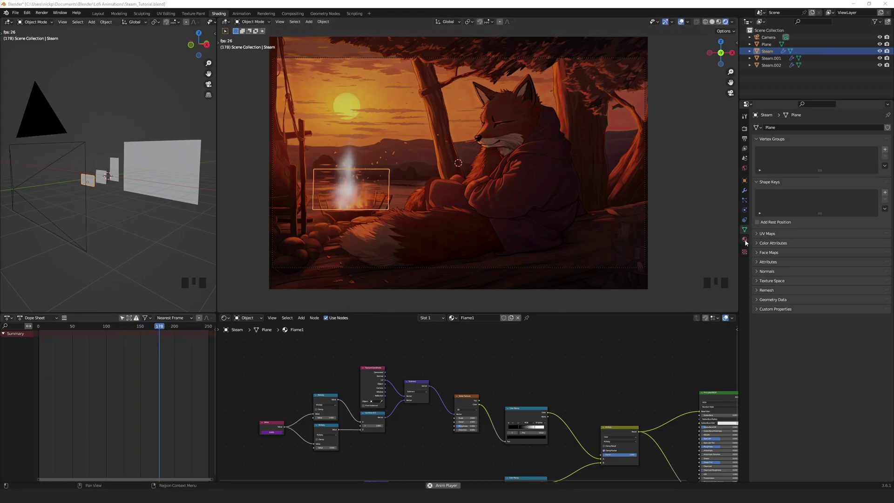
# Set Flame3's emission on Steam.002 to warm yellow with strength 10
pyautogui.click(744, 240)
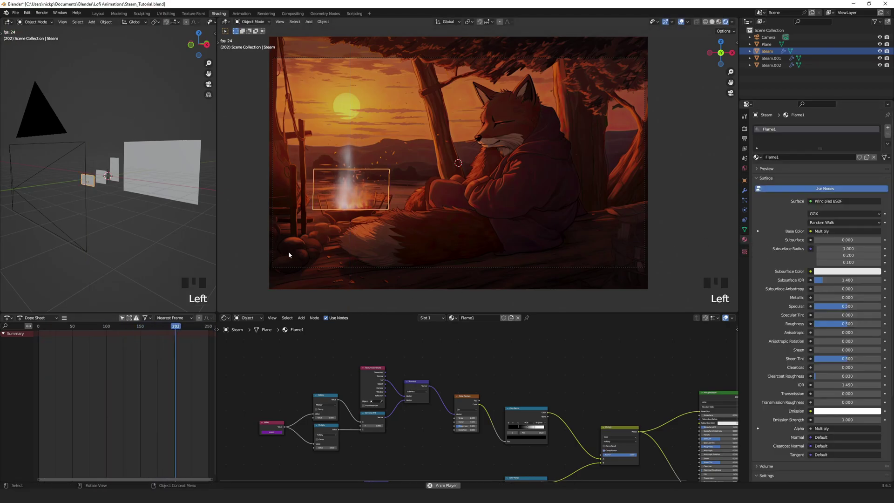
pyautogui.click(771, 65)
pyautogui.click(844, 411)
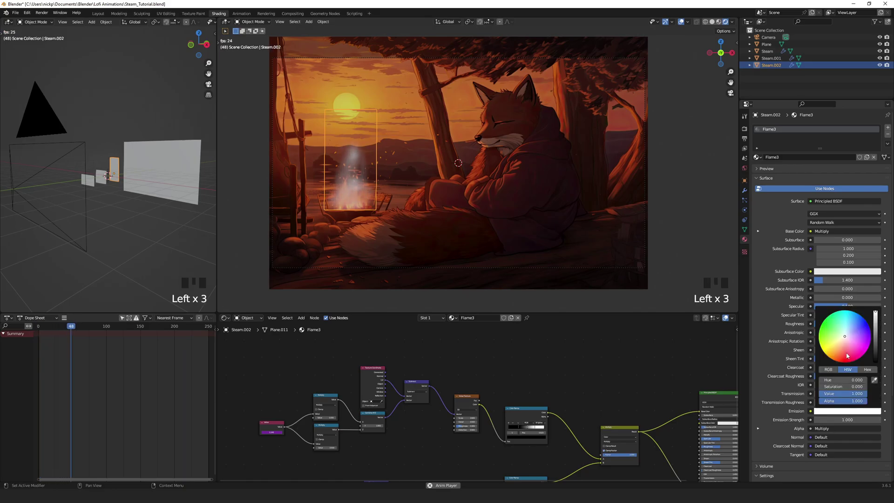
pyautogui.moveTo(845, 339); pyautogui.dragTo(833, 349)
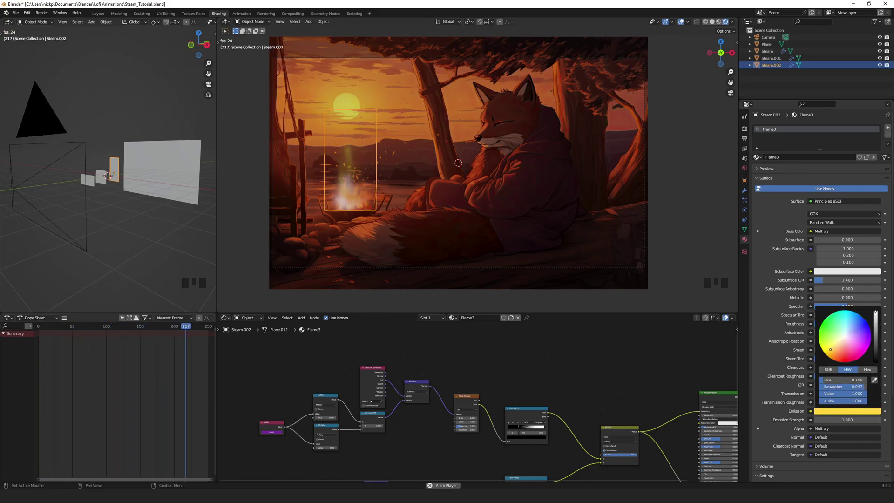
pyautogui.click(853, 420)
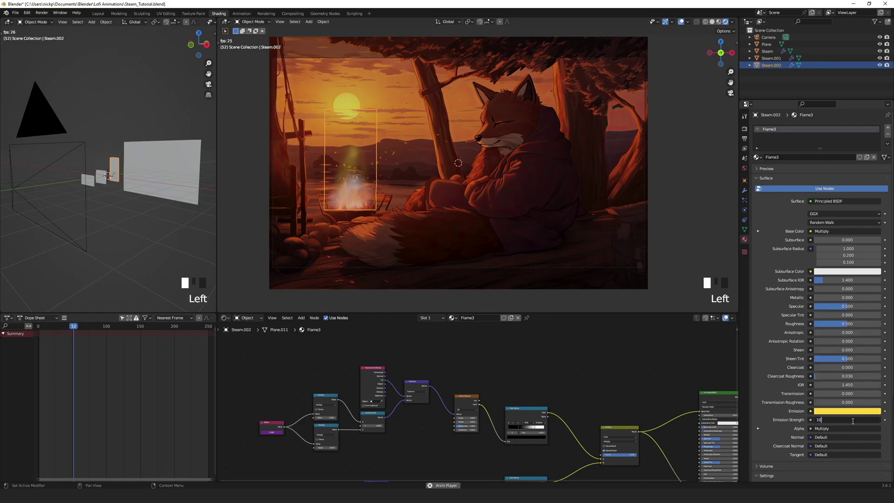
pyautogui.write('10')
pyautogui.press('Return')
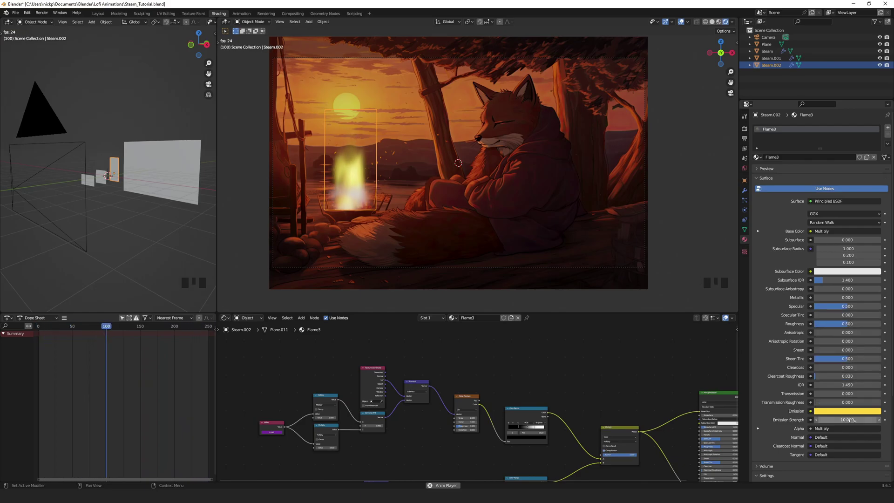
# Set Flame2's emission on Steam.001 to slightly darkened orange with strength 50
pyautogui.click(99, 182)
pyautogui.click(847, 411)
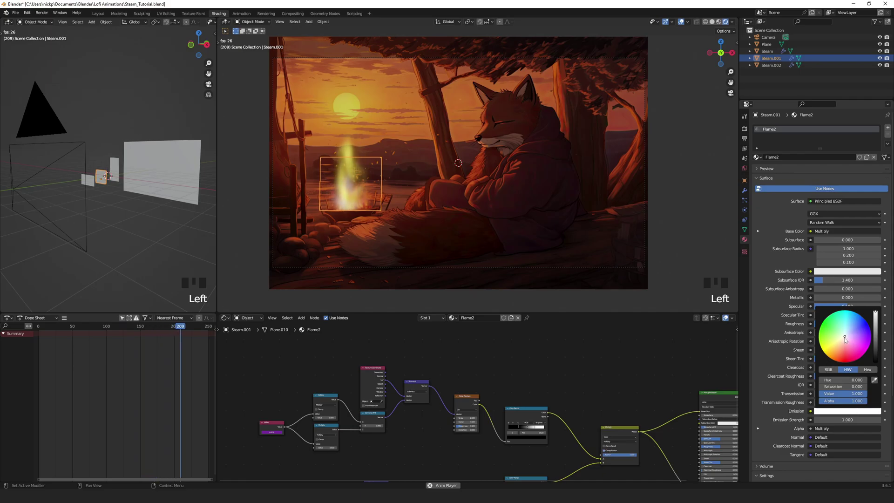
pyautogui.moveTo(845, 339); pyautogui.dragTo(836, 360)
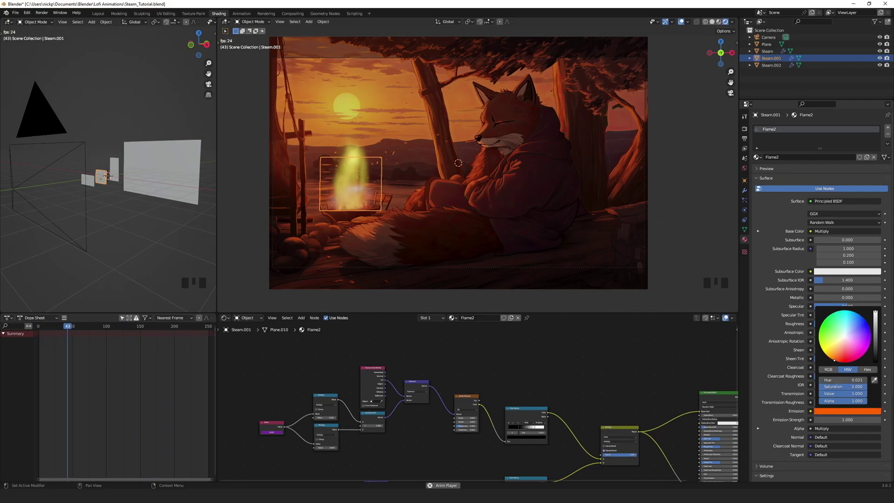
pyautogui.moveTo(876, 311)
pyautogui.mouseDown()
pyautogui.moveTo(875, 359)
pyautogui.moveTo(875, 320)
pyautogui.mouseUp()
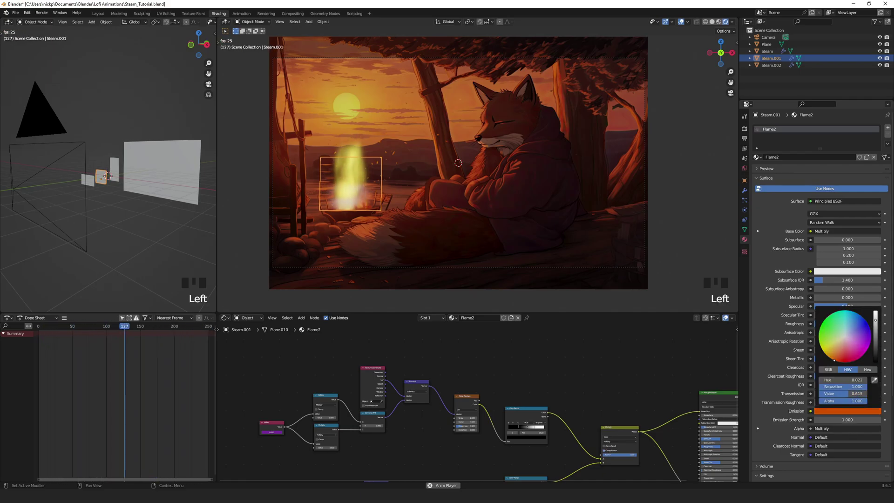
pyautogui.click(855, 420)
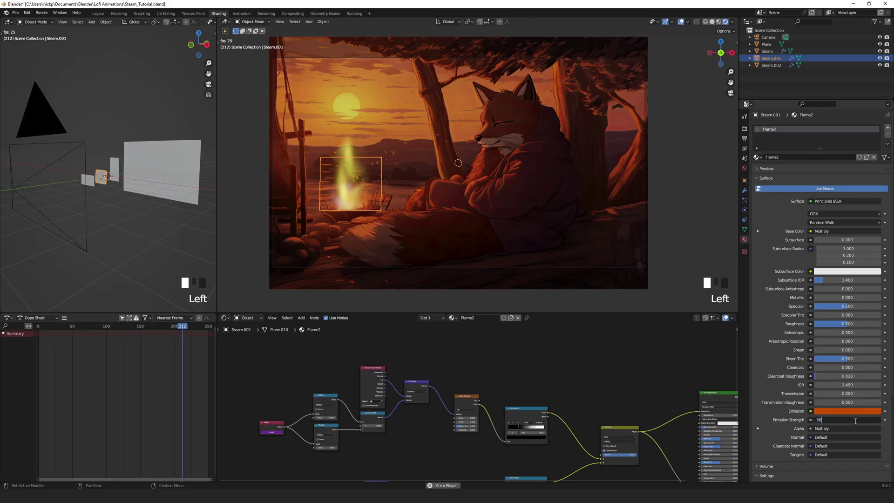
pyautogui.press('Return')
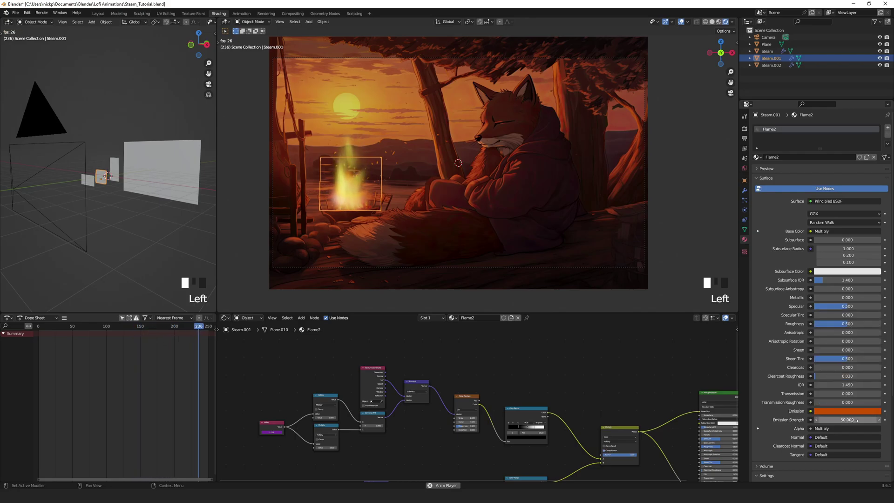
# Set Flame1's emission on Steam to dark red with strength 75
pyautogui.click(90, 184)
pyautogui.click(858, 410)
pyautogui.moveTo(845, 336); pyautogui.dragTo(845, 362)
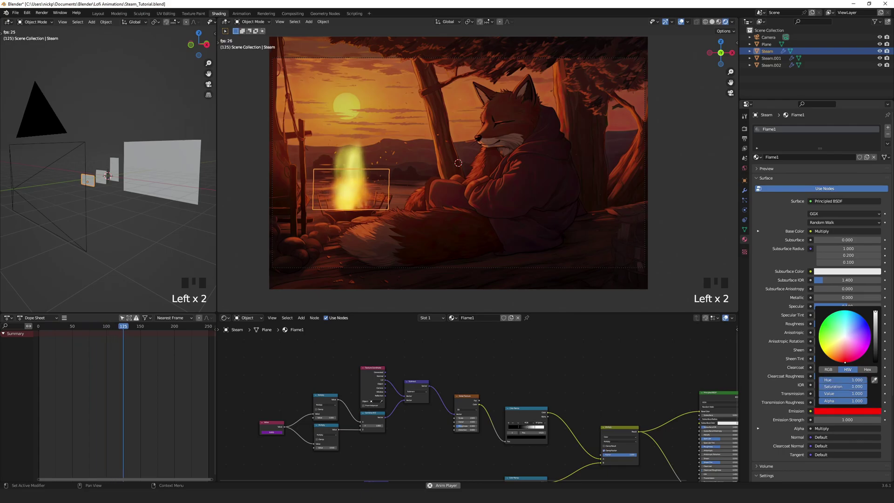
pyautogui.moveTo(875, 319); pyautogui.dragTo(875, 328)
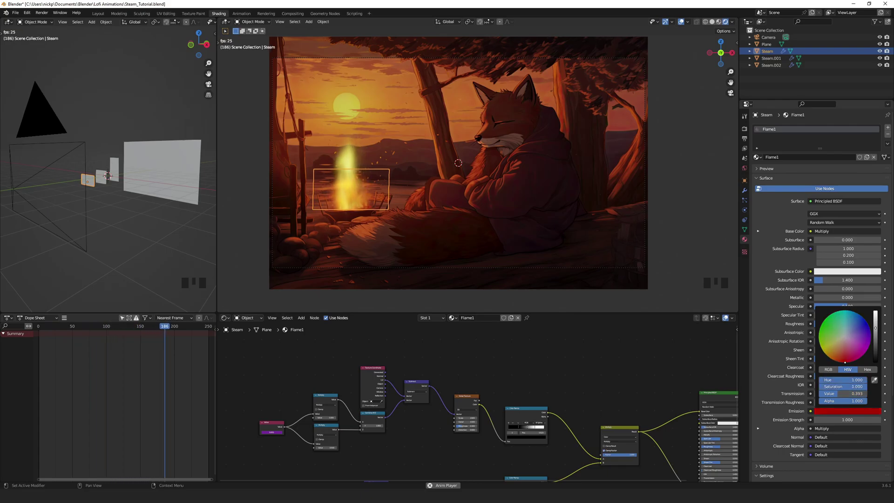
pyautogui.click(855, 420)
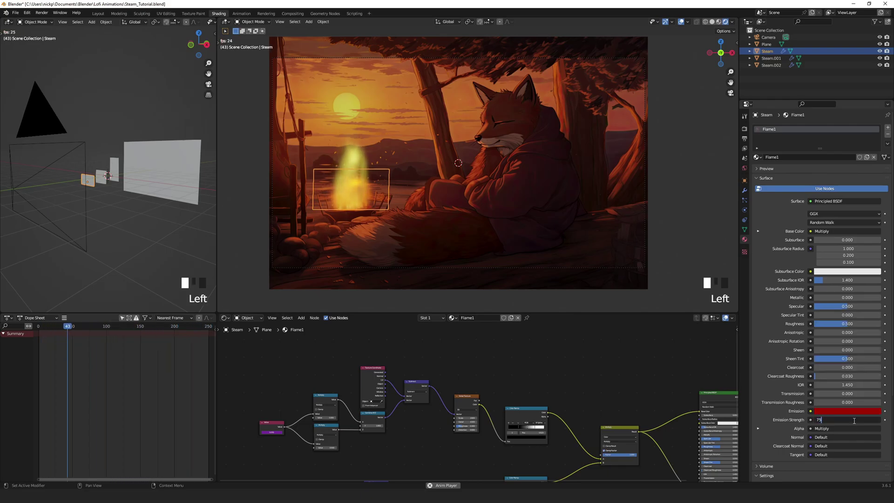
pyautogui.press('Return')
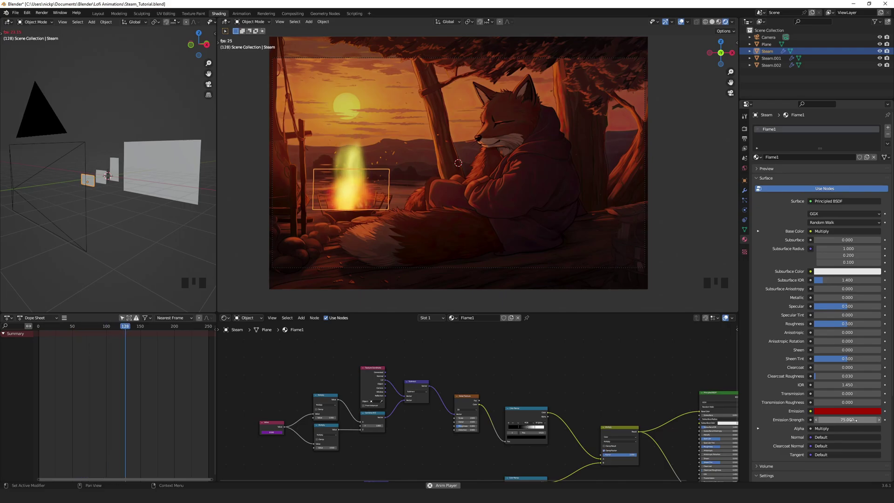
# Switch the side view to Material Preview shading, framed on the flame planes
pyautogui.scroll(7, 112, 31)
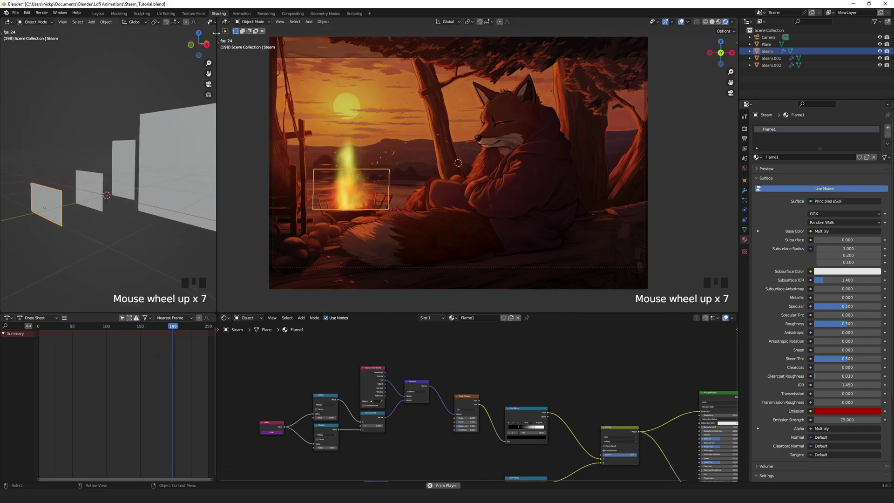
pyautogui.click(104, 88)
pyautogui.press('z')
pyautogui.scroll(3, 106, 136)
pyautogui.keyDown('shift'); pyautogui.moveTo(105, 135); pyautogui.dragTo(105, 234, button='middle'); pyautogui.keyUp('shift')
# Fine-tune the flame planes' emission colours, slightly darkening the orange and adjusting the red's brightness
pyautogui.click(141, 166)
pyautogui.click(847, 411)
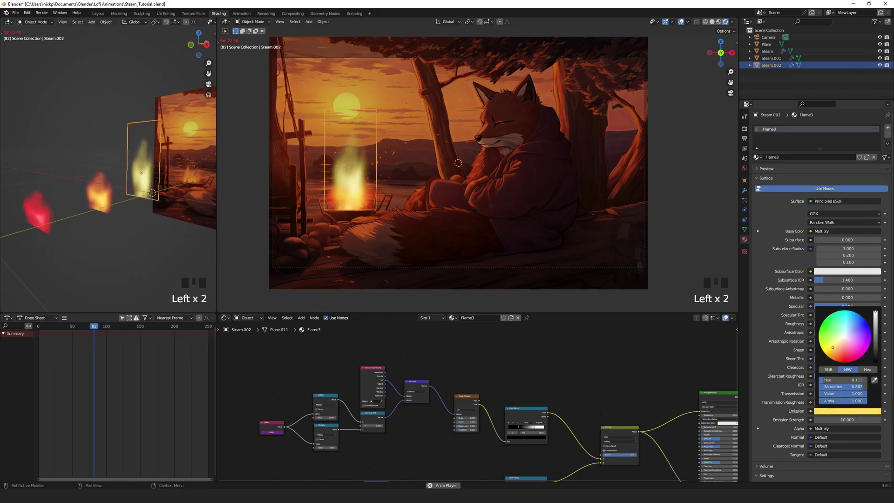
pyautogui.click(100, 191)
pyautogui.click(847, 410)
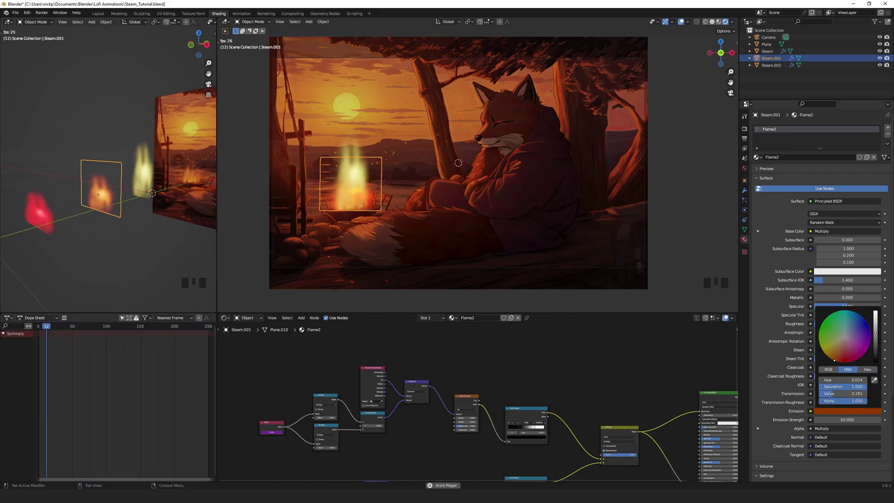
pyautogui.moveTo(875, 332); pyautogui.dragTo(875, 336)
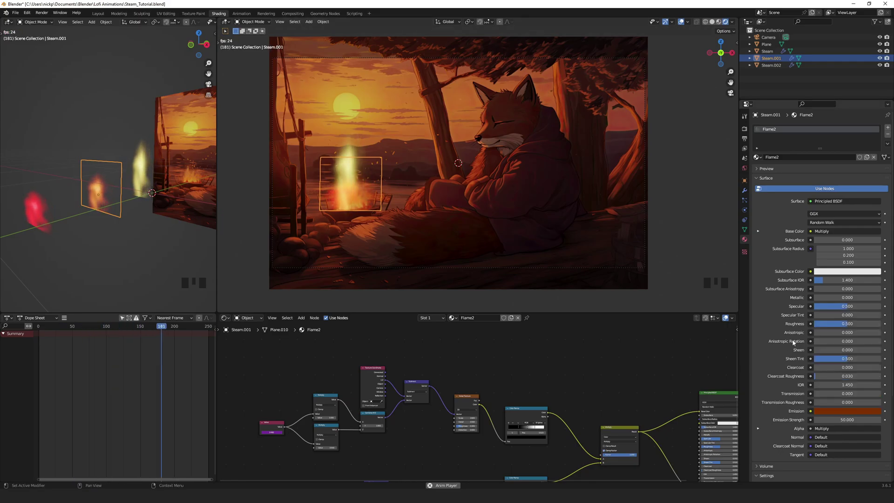
pyautogui.click(42, 210)
pyautogui.click(847, 410)
pyautogui.moveTo(875, 337); pyautogui.dragTo(877, 332)
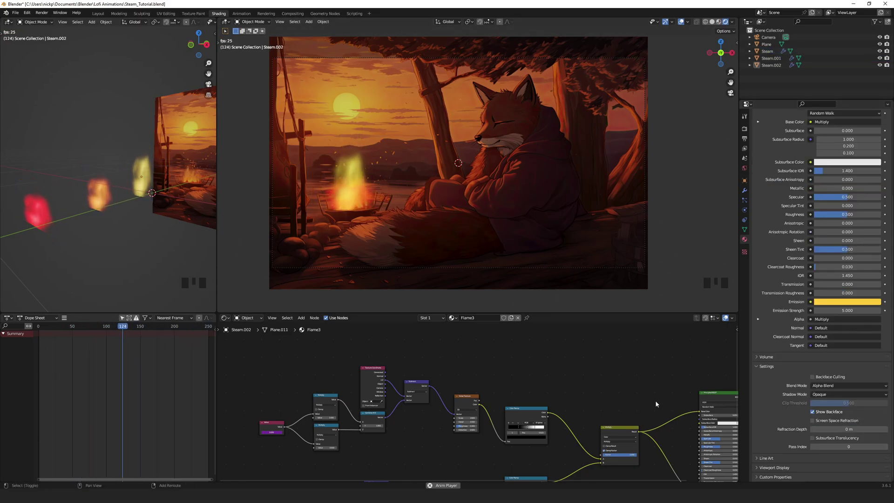
pyautogui.keyDown('shift'); pyautogui.moveTo(655, 400); pyautogui.dragTo(437, 347, button='middle'); pyautogui.keyUp('shift')
# Insert a Math node set to Multiply 0.1 into the first flame material's Alpha link
pyautogui.hotkey('shift', 'a')
pyautogui.moveTo(448, 445)
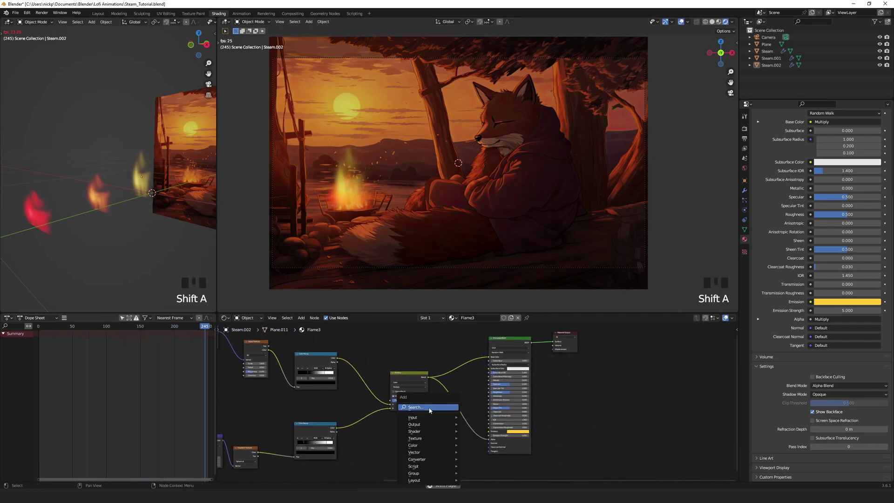
pyautogui.click(429, 408)
pyautogui.write('math')
pyautogui.click(443, 415)
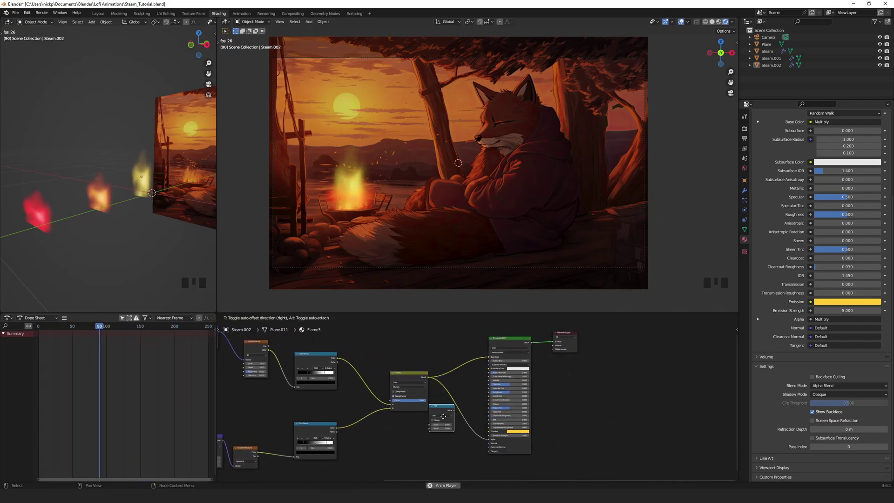
pyautogui.click(474, 399)
pyautogui.click(463, 413)
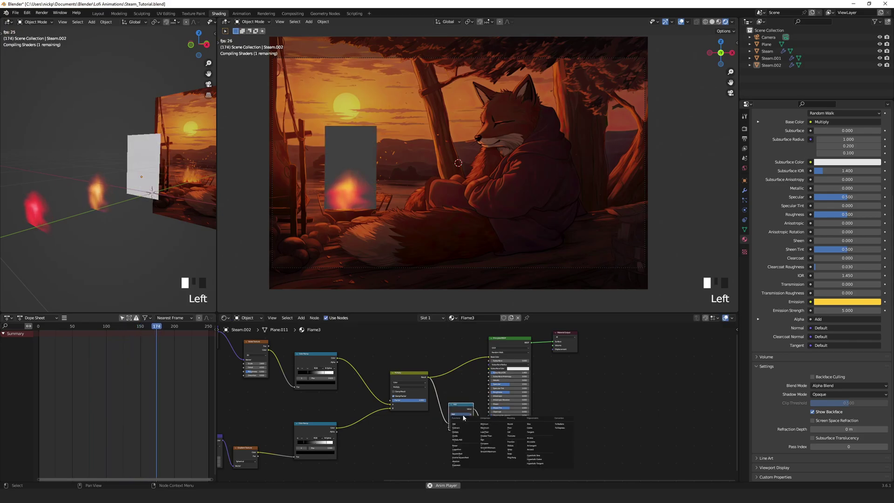
pyautogui.click(461, 432)
pyautogui.scroll(9, 461, 428)
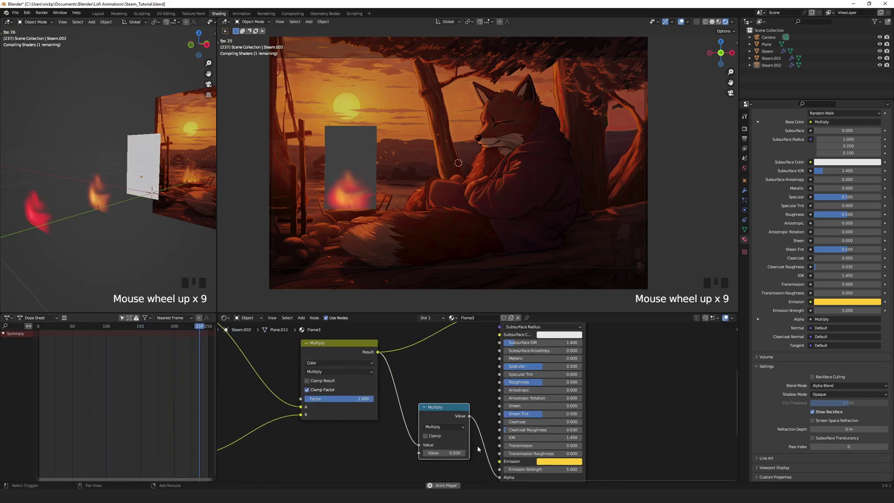
pyautogui.keyDown('shift'); pyautogui.scroll(3, 438, 408); pyautogui.keyUp('shift')
pyautogui.click(411, 425)
pyautogui.write('0.1')
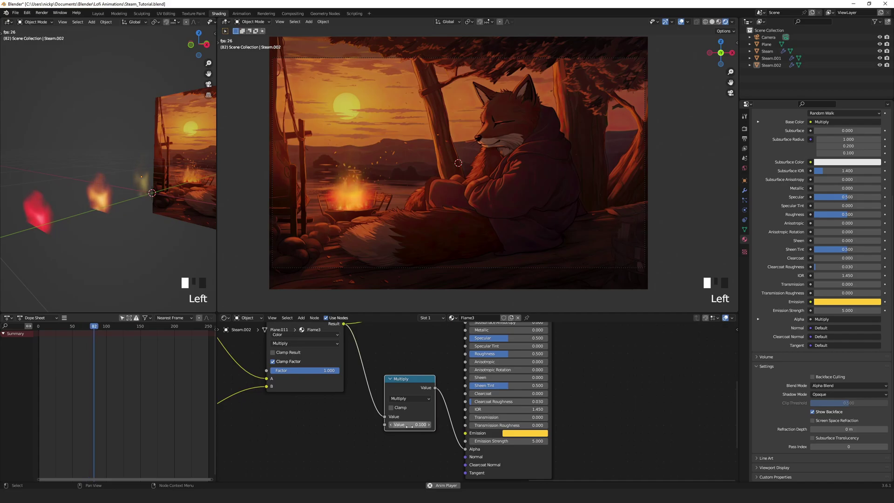
pyautogui.press('Return')
# Add a Multiply Math node on the Alpha connection of the Steam.001 flame material
pyautogui.click(351, 184)
pyautogui.hotkey('shift', 'a')
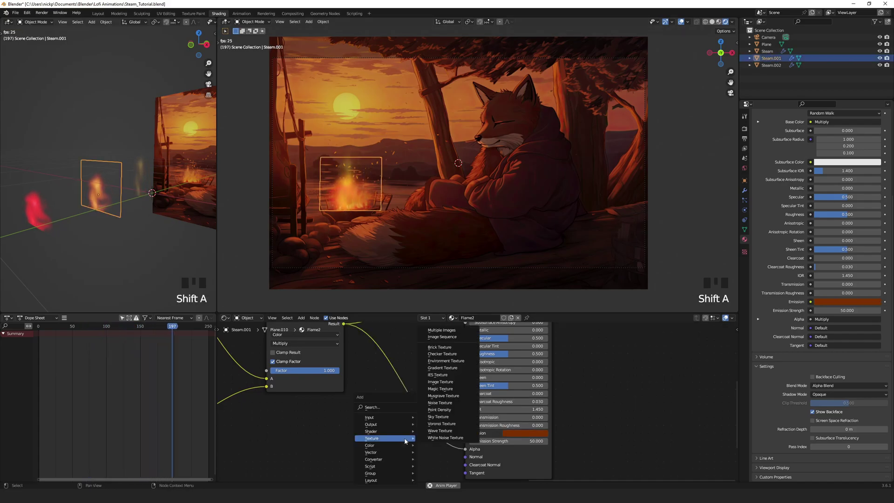
pyautogui.write('math')
pyautogui.click(420, 414)
pyautogui.click(411, 405)
pyautogui.click(411, 405)
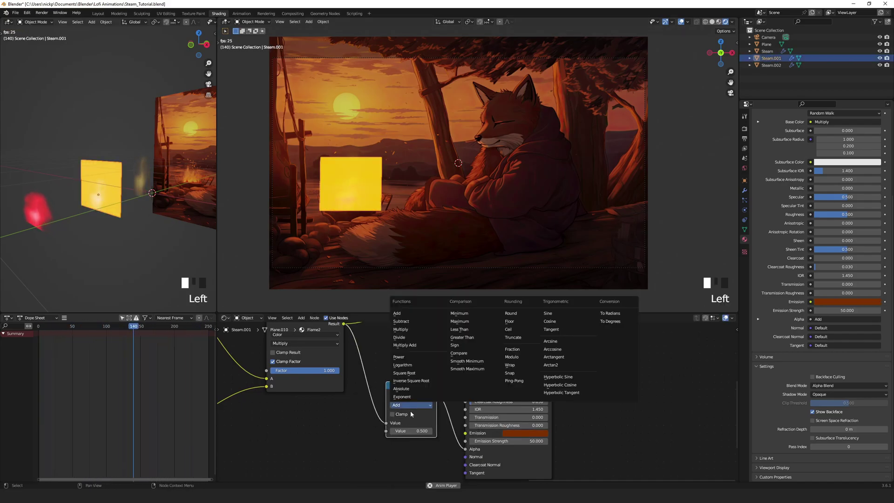
pyautogui.click(409, 328)
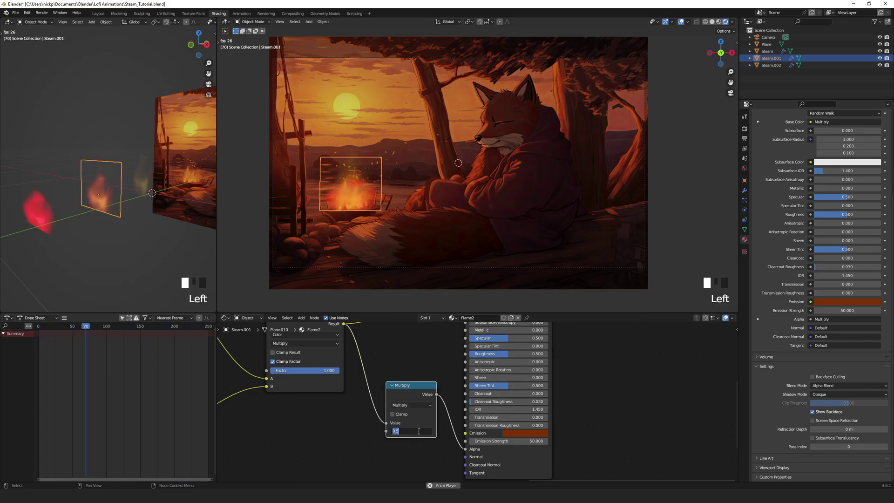
# Insert a Math Multiply node with factor 0.1 into the Steam plane's Alpha link
pyautogui.click(351, 183)
pyautogui.hotkey('shift', 'a')
pyautogui.moveTo(390, 417)
pyautogui.write('math')
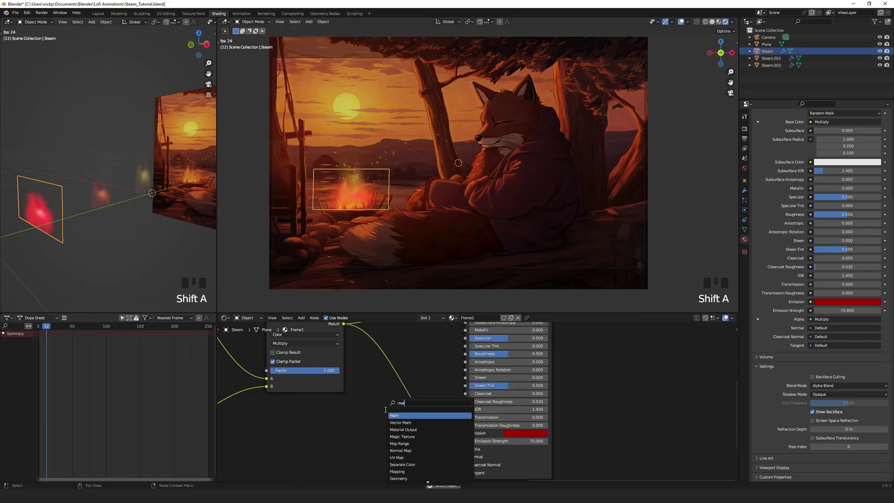
pyautogui.click(396, 416)
pyautogui.click(399, 405)
pyautogui.click(411, 407)
pyautogui.click(410, 332)
pyautogui.click(418, 434)
pyautogui.write('0.1')
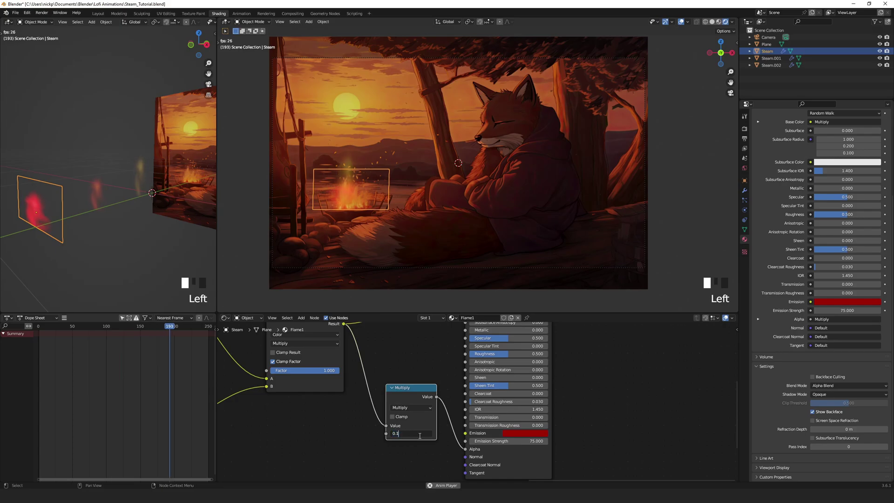
pyautogui.press('Return')
# Check the red emission colour, then reselect the Steam.001 flame plane
pyautogui.click(525, 433)
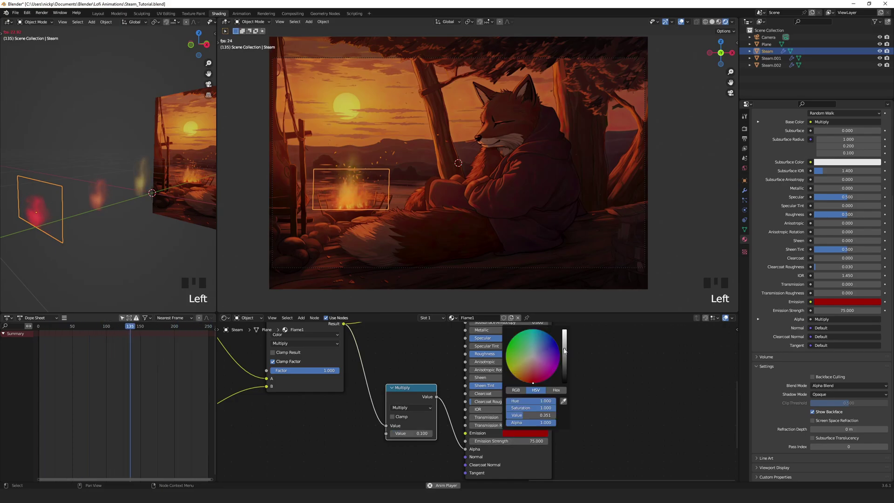
pyautogui.click(142, 168)
pyautogui.scroll(2, 458, 186)
pyautogui.scroll(-1, 458, 186)
pyautogui.click(102, 194)
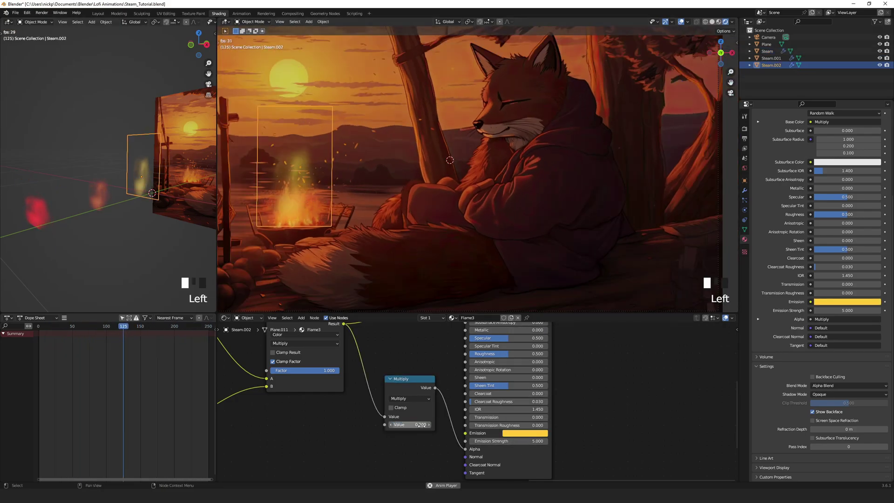
pyautogui.click(102, 194)
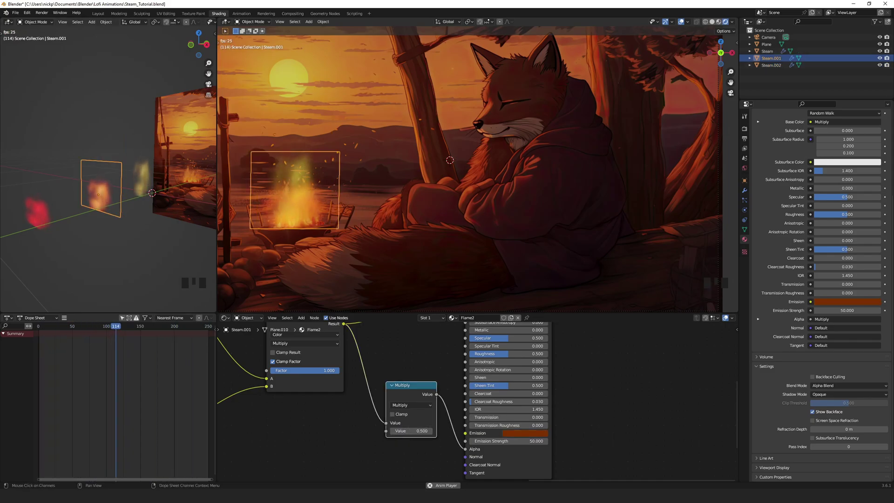
# On the Steam.002 plane, set the lower noise speed multiplier to 3
pyautogui.click(142, 177)
pyautogui.moveTo(303, 421); pyautogui.dragTo(465, 437, button='middle')
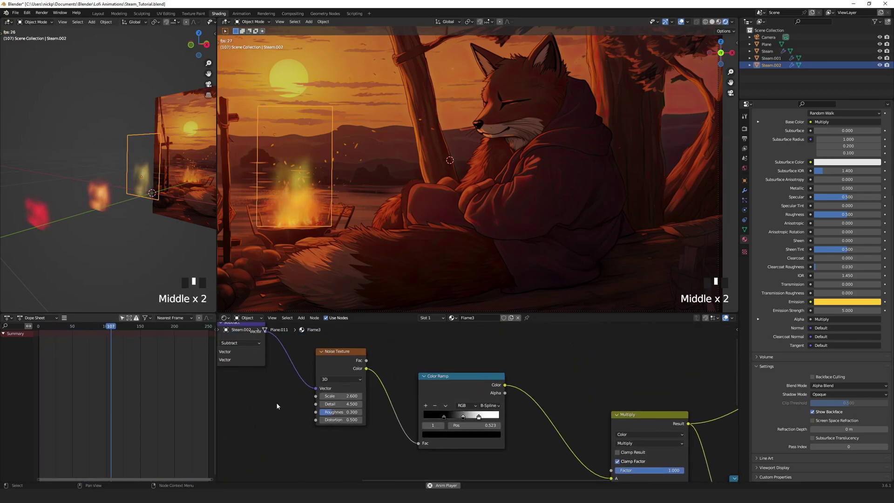
pyautogui.moveTo(326, 438); pyautogui.dragTo(487, 443, button='middle')
pyautogui.scroll(-3, 404, 452)
pyautogui.moveTo(404, 453); pyautogui.dragTo(456, 440, button='middle')
pyautogui.middleClick(455, 439)
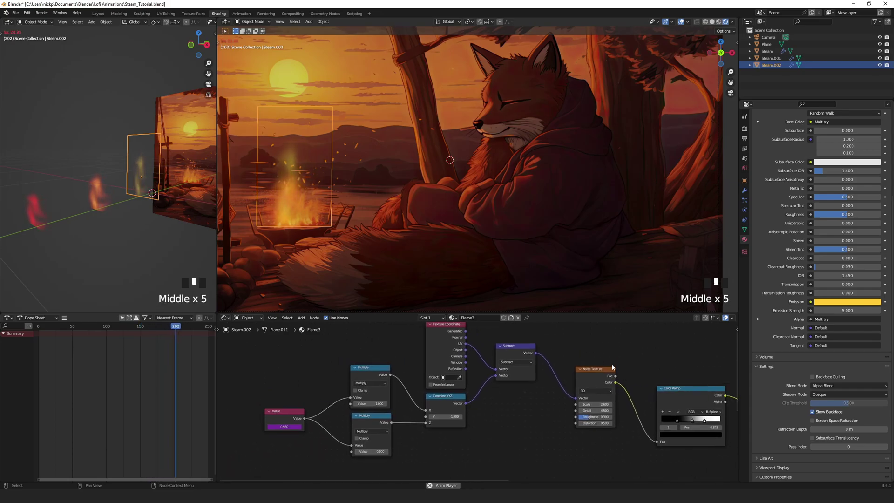
pyautogui.scroll(4, 389, 426)
pyautogui.moveTo(395, 453); pyautogui.dragTo(477, 429, button='middle')
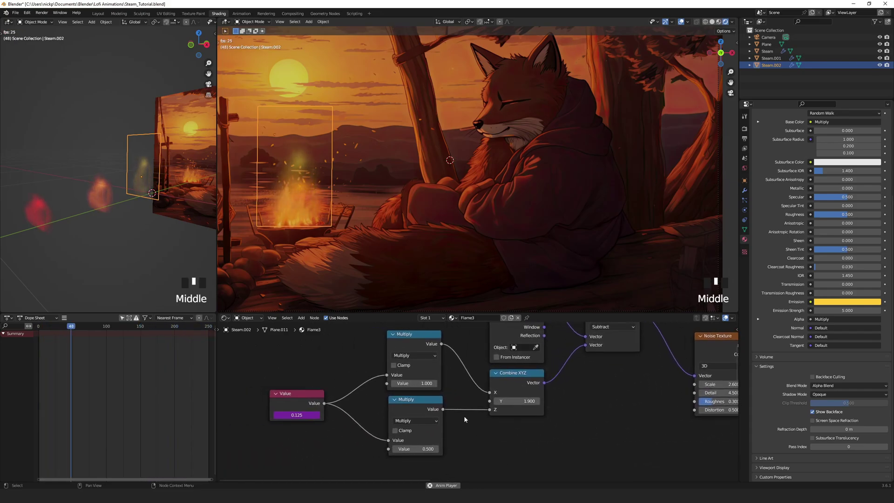
pyautogui.click(426, 384)
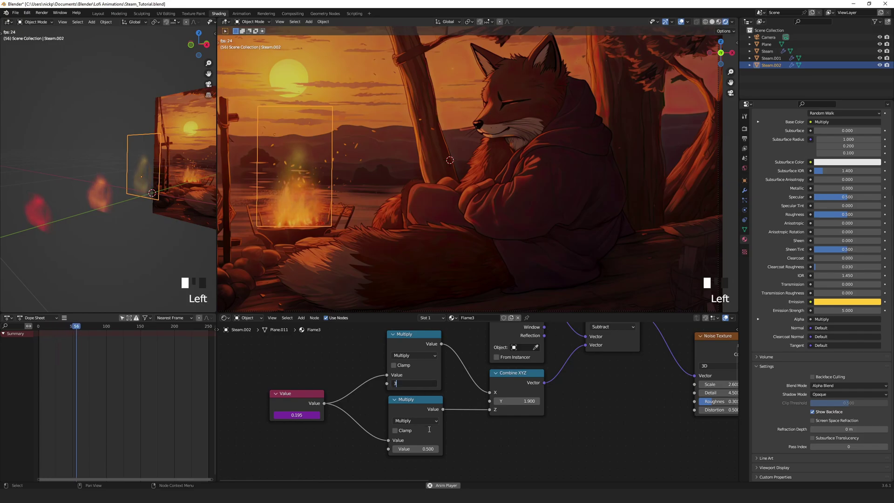
pyautogui.click(427, 449)
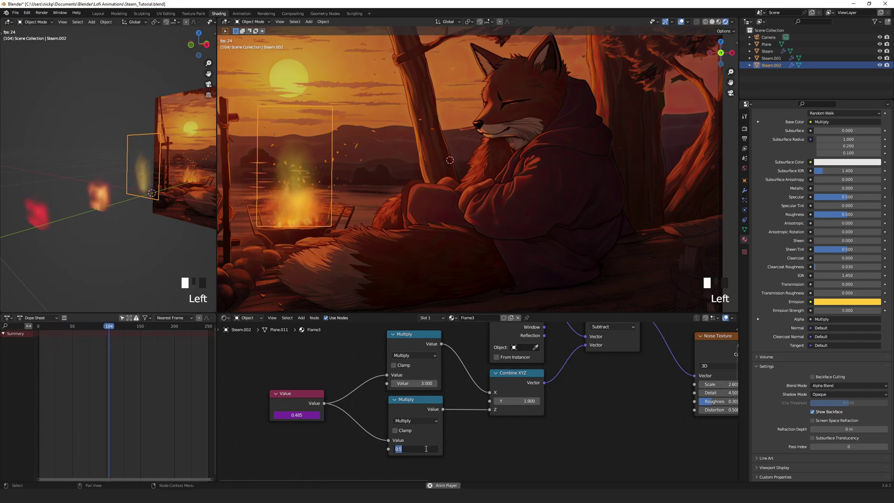
pyautogui.write('3')
pyautogui.press('Return')
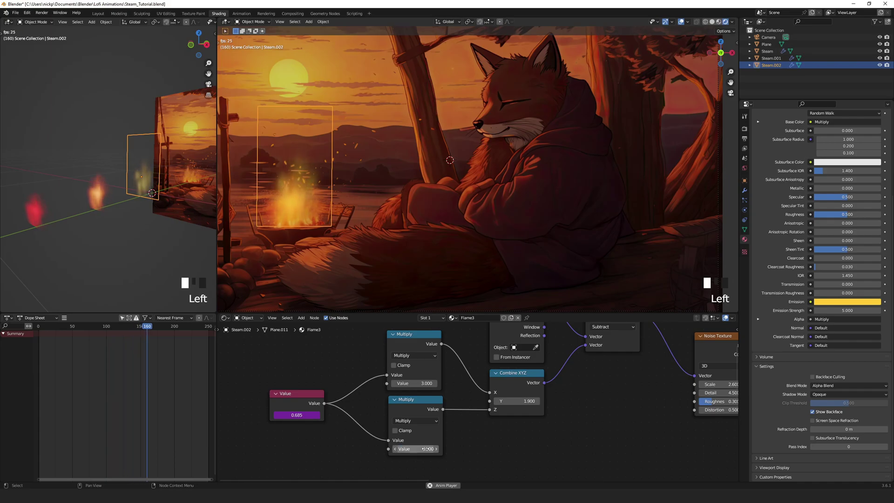
# Set the Steam.001 plane's speed multipliers to 5 (upper) and 3 (lower)
pyautogui.click(99, 191)
pyautogui.click(428, 383)
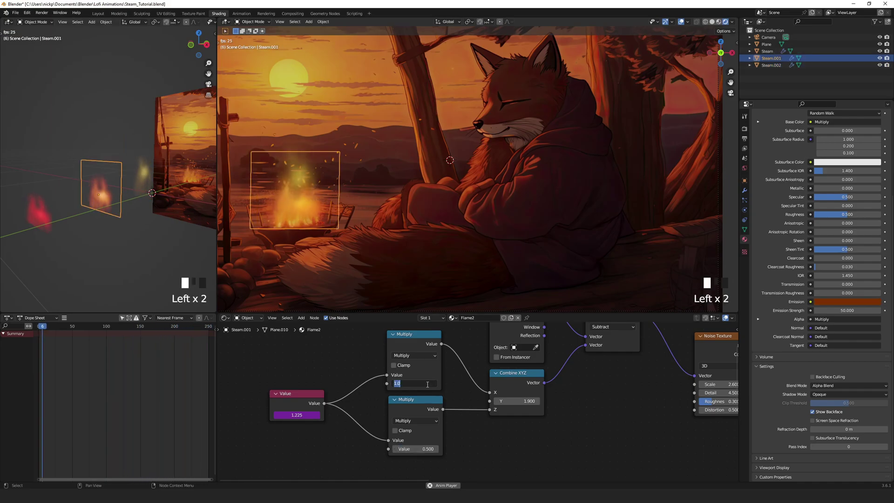
pyautogui.write('5')
pyautogui.click(428, 449)
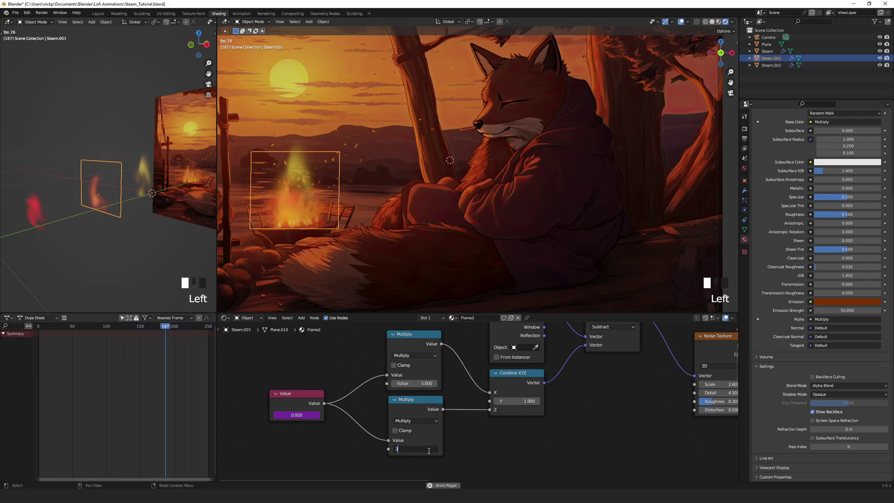
pyautogui.write('3')
pyautogui.press('Return')
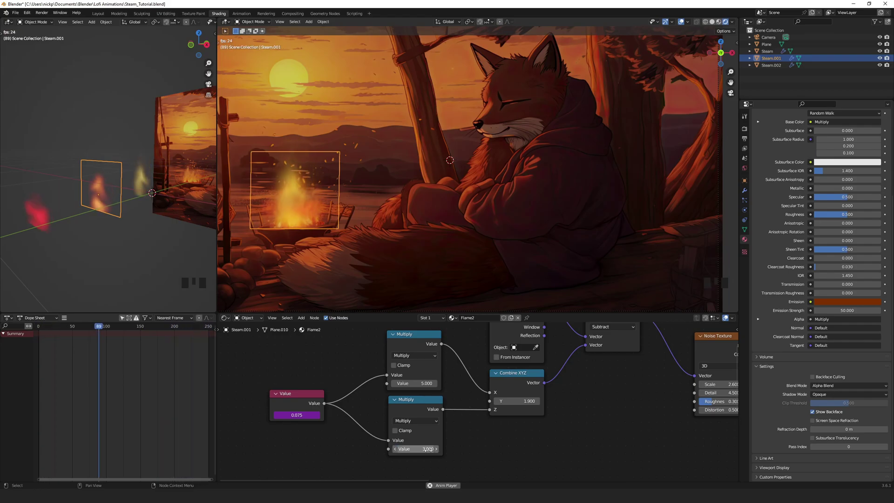
# Set the Steam plane's upper noise speed multiplier to 1
pyautogui.click(38, 207)
pyautogui.click(427, 383)
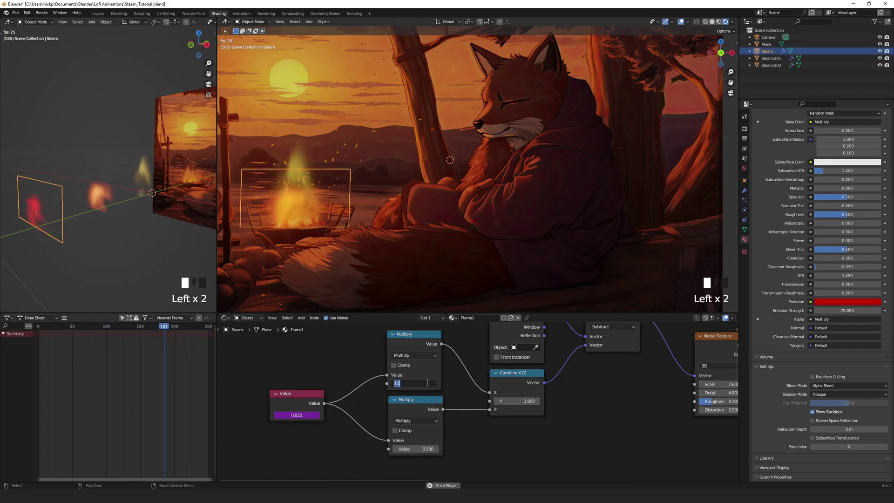
pyautogui.write('1')
pyautogui.press('Return')
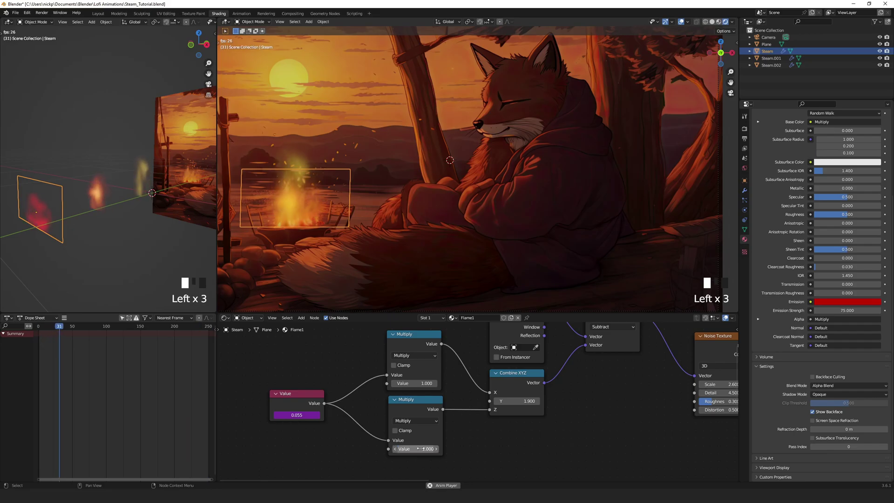
# Select the background Plane to show its BackgroundImage emission material, adjusting the viewport zoom
pyautogui.click(432, 209)
pyautogui.scroll(-3, 432, 212)
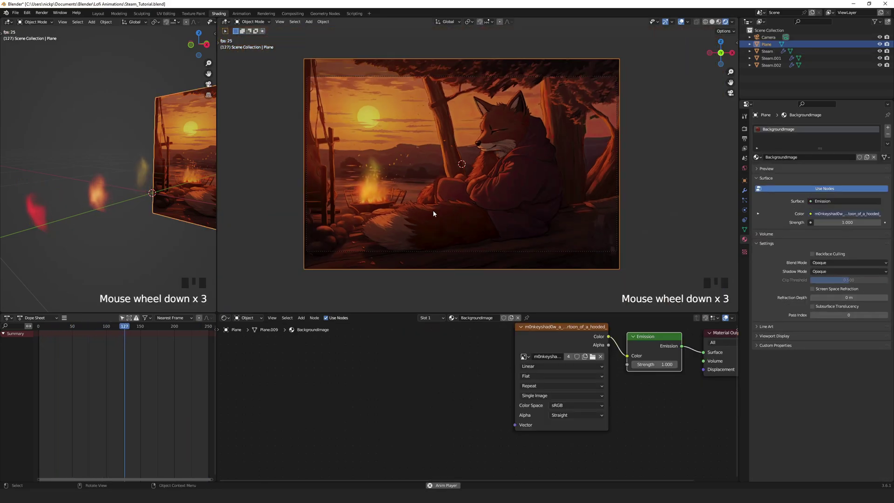
pyautogui.scroll(1, 433, 214)
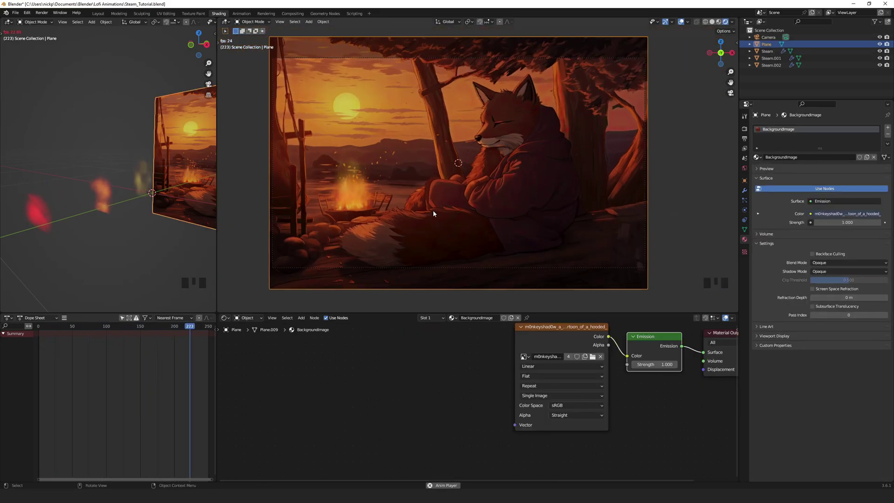